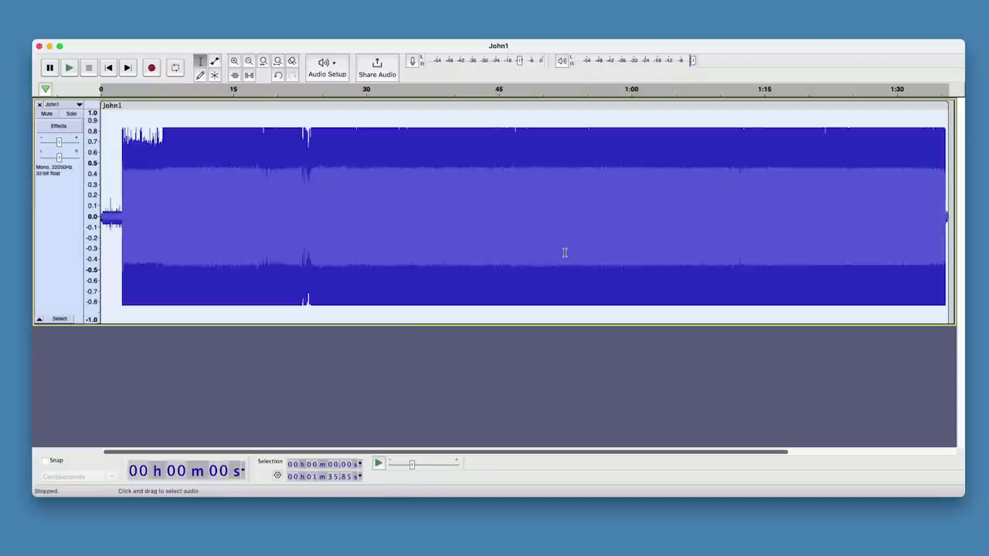
Step: Deselect the track and zoom the John1 waveform in around 26.76 s
{"action": "key", "text": "super+shift+a"}
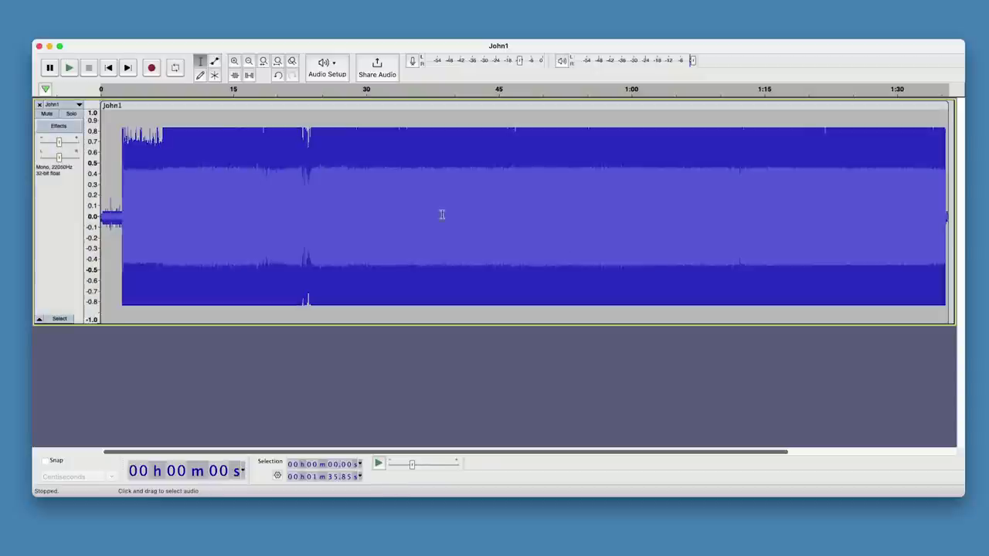
{"action": "left_click", "coordinate": [337, 146]}
{"action": "left_click", "coordinate": [234, 61]}
{"action": "left_click", "coordinate": [235, 61]}
{"action": "left_click", "coordinate": [234, 61]}
{"action": "left_click", "coordinate": [234, 61]}
{"action": "left_click", "coordinate": [235, 61]}
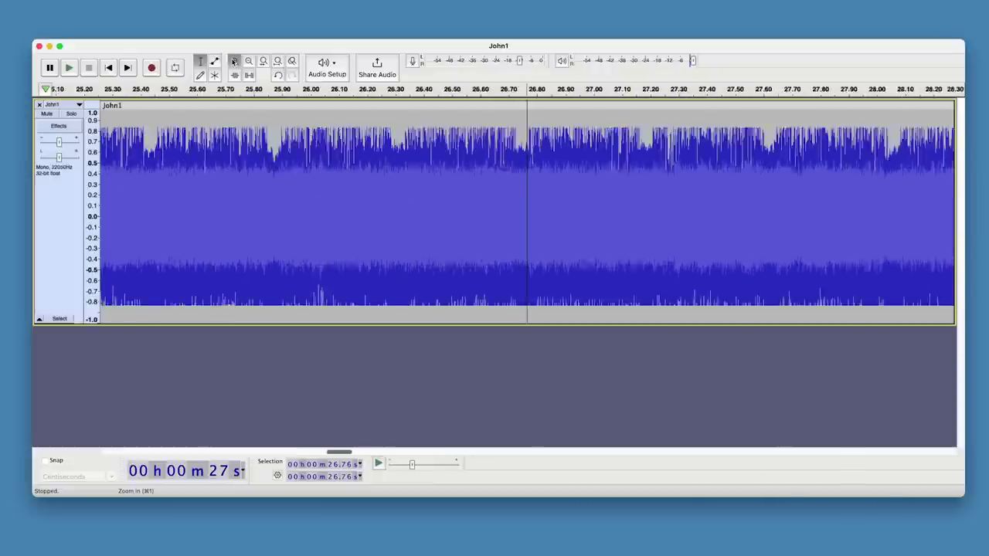
{"action": "left_click", "coordinate": [234, 61]}
{"action": "left_click", "coordinate": [235, 61]}
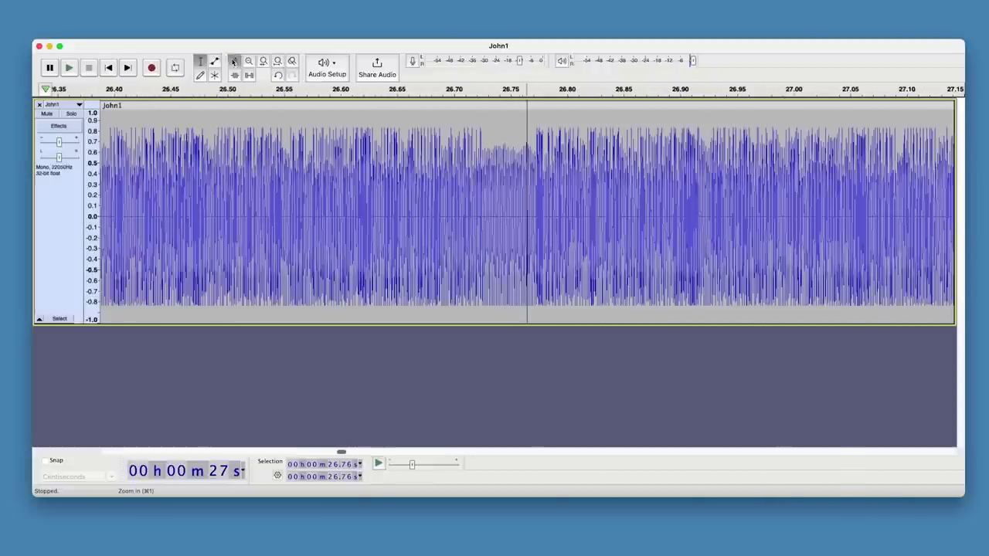
{"action": "left_click", "coordinate": [234, 61]}
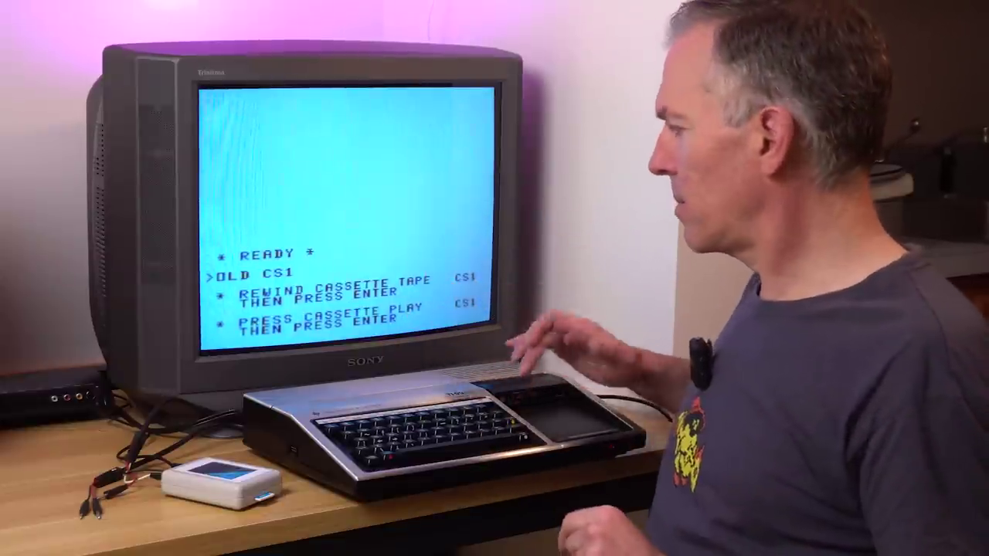
Step: Start the console reading the cassette and magnify the waveform around 36.5 s
{"action": "key", "text": "Return"}
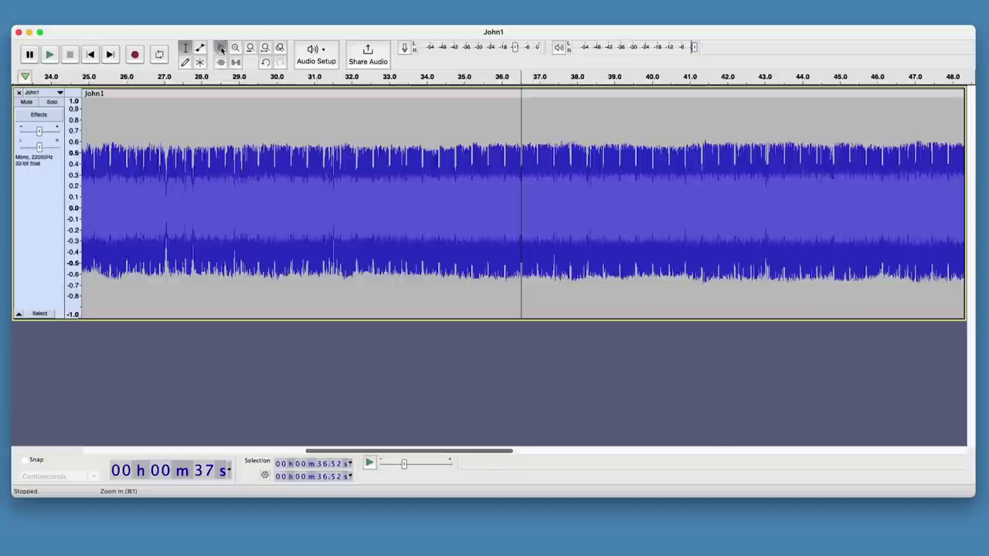
{"action": "left_click", "coordinate": [221, 49]}
{"action": "left_click", "coordinate": [221, 49]}
{"action": "left_click", "coordinate": [221, 48]}
Step: Zoom further near 36.52 s and measure a run of slower cycles by selecting it
{"action": "left_click", "coordinate": [221, 49]}
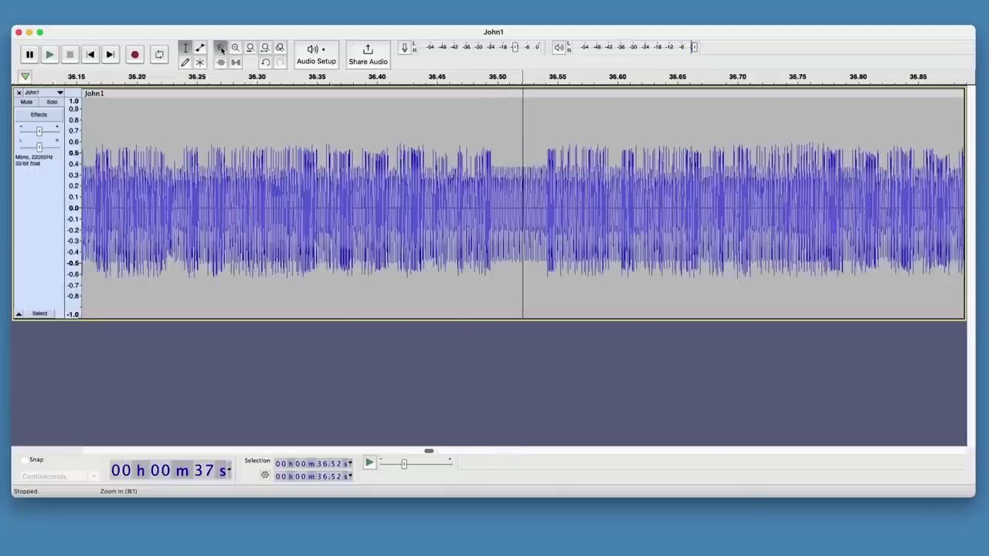
{"action": "left_click", "coordinate": [221, 48]}
{"action": "left_click", "coordinate": [221, 48]}
{"action": "left_click", "coordinate": [221, 48]}
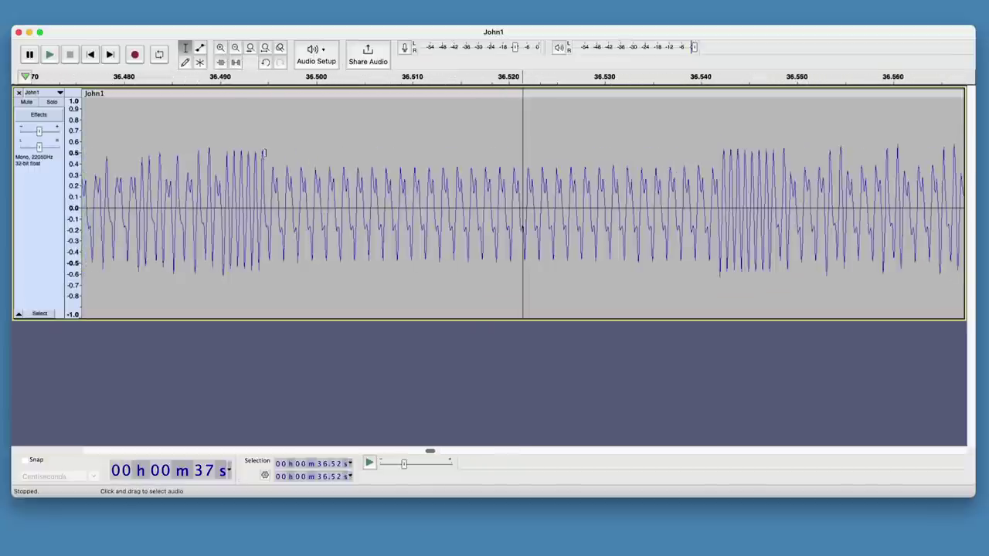
{"action": "left_click_drag", "start_coordinate": [266, 153], "coordinate": [654, 154]}
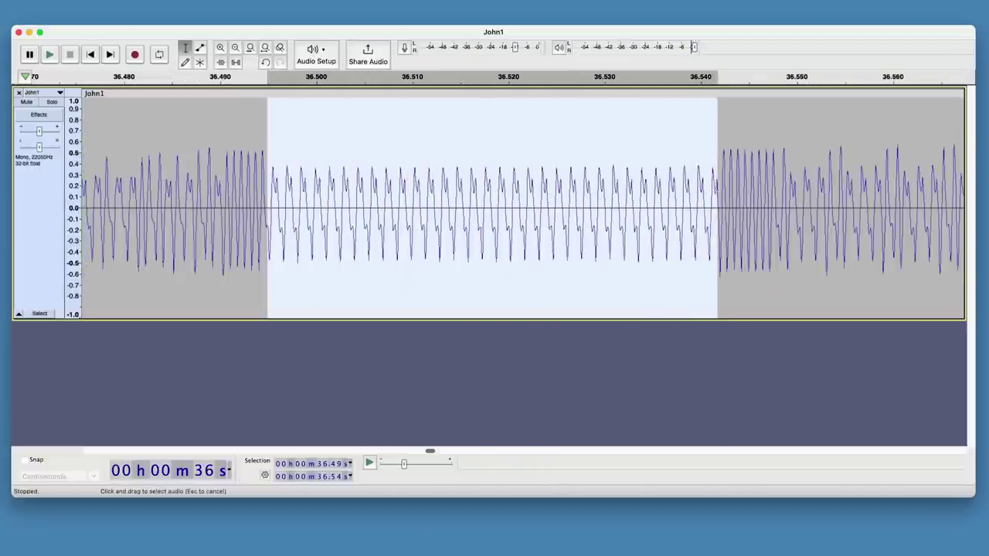
{"action": "left_click", "coordinate": [724, 150]}
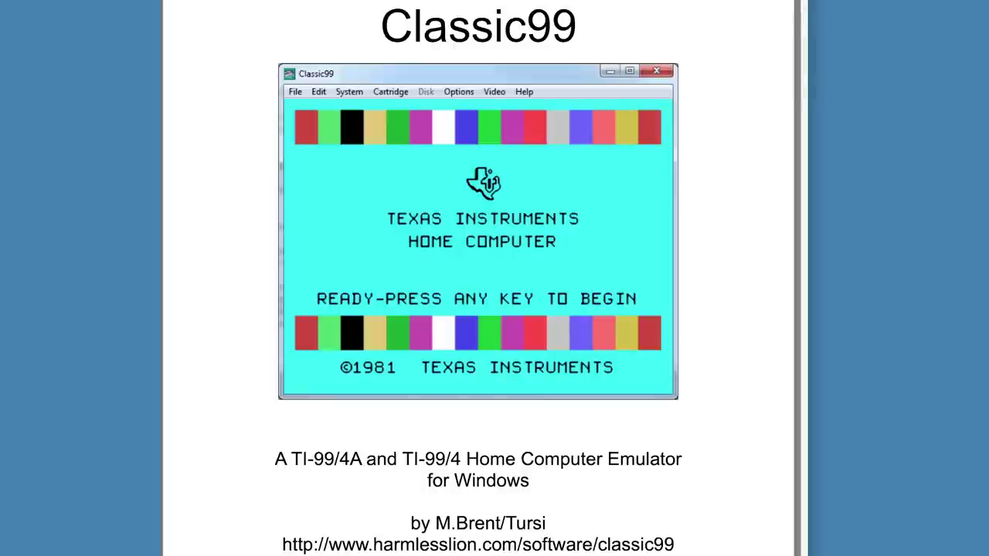
{"action": "scroll", "coordinate": [479, 278], "scroll_direction": "down", "scroll_amount": 15}
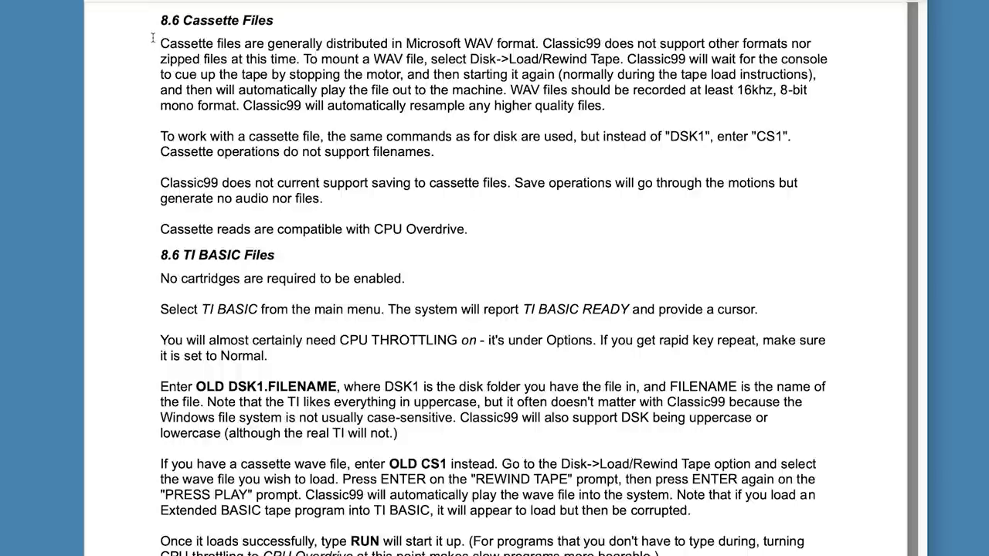
Step: Highlight the 8.6 Cassette Files paragraphs in the Classic99 manual
{"action": "left_click_drag", "start_coordinate": [171, 46], "coordinate": [303, 185]}
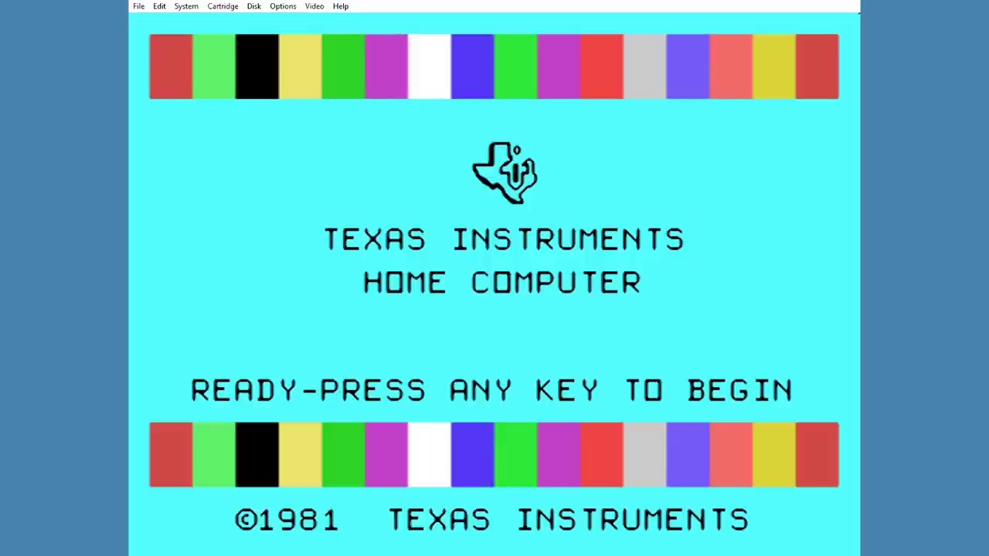
{"action": "key", "text": "space"}
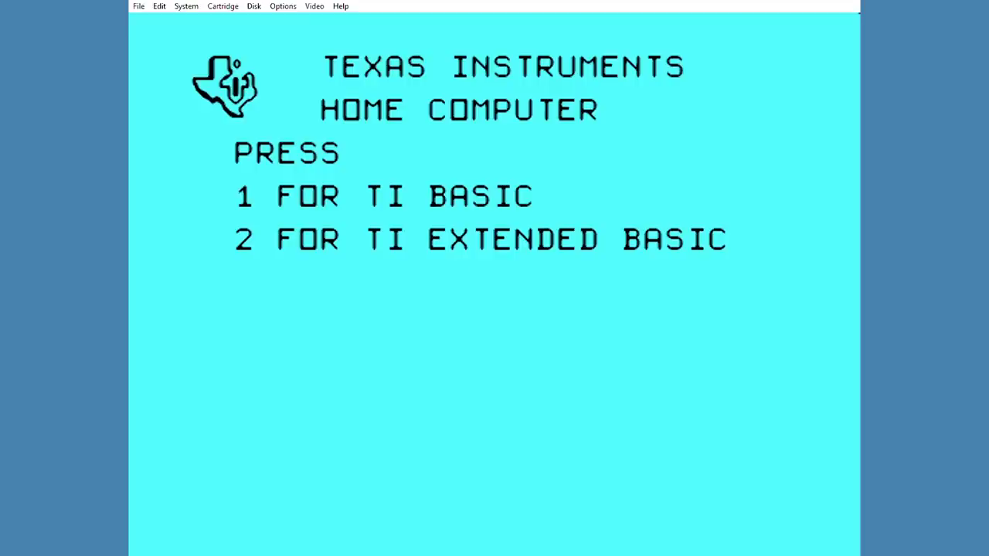
Step: Run OLD CS1 in TI BASIC, then select the recording's first 2.67 seconds in Audacity
{"action": "type", "text": "D"}
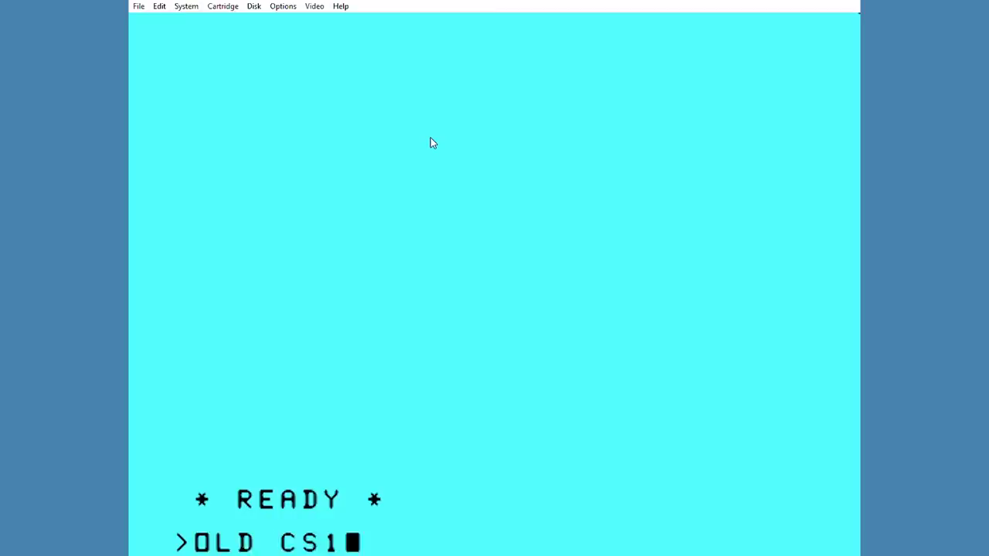
{"action": "type", "text": " CS1"}
{"action": "key", "text": "Return"}
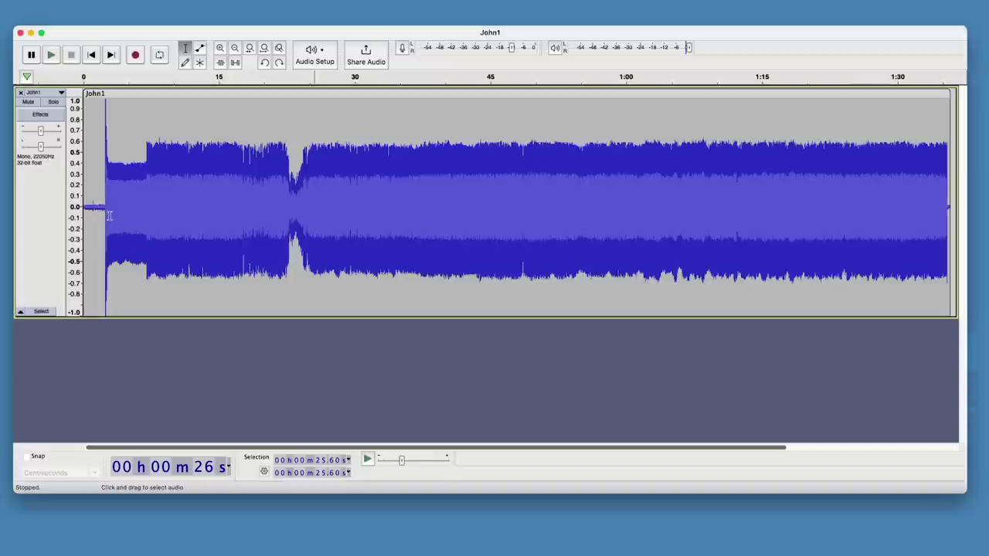
{"action": "left_click_drag", "start_coordinate": [107, 209], "coordinate": [82, 205]}
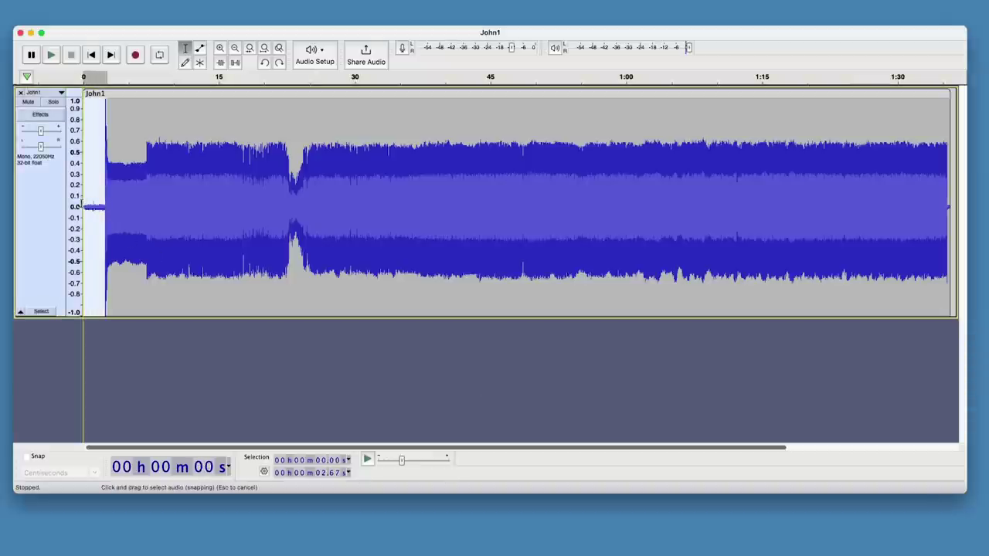
Step: Zoom to the recording's start and delete the quiet lead-in before the tone
{"action": "left_click", "coordinate": [248, 50]}
{"action": "left_click", "coordinate": [620, 207]}
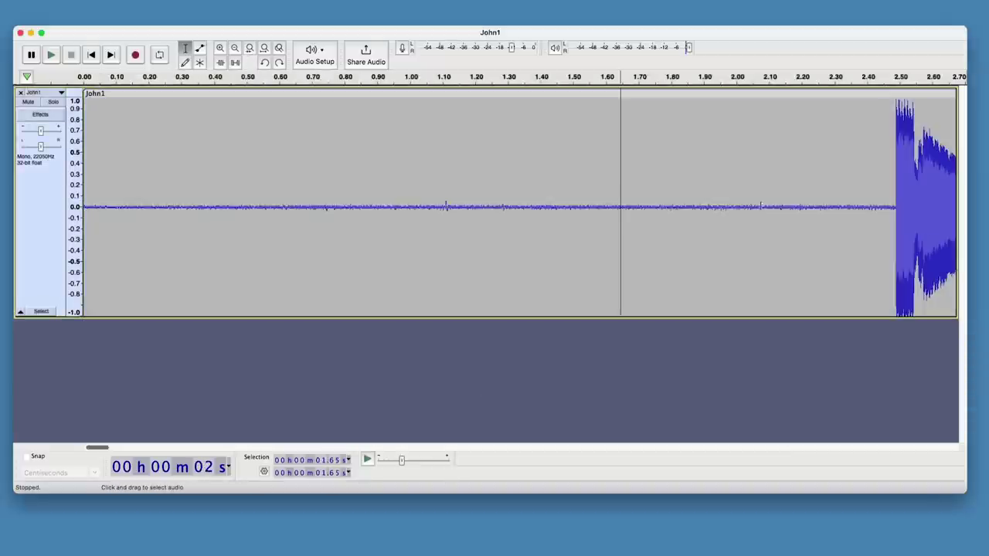
{"action": "left_click_drag", "start_coordinate": [894, 206], "coordinate": [84, 202]}
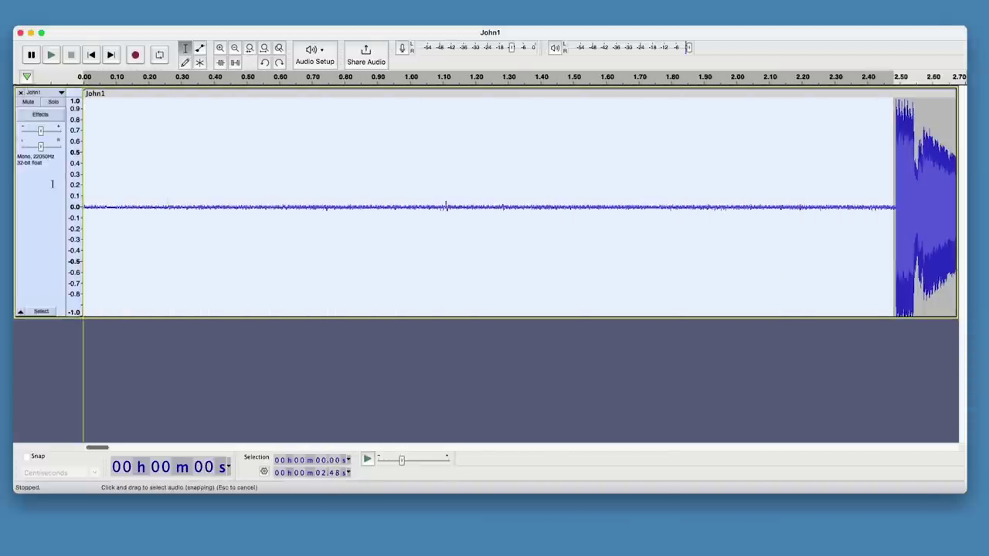
{"action": "key", "text": "Delete"}
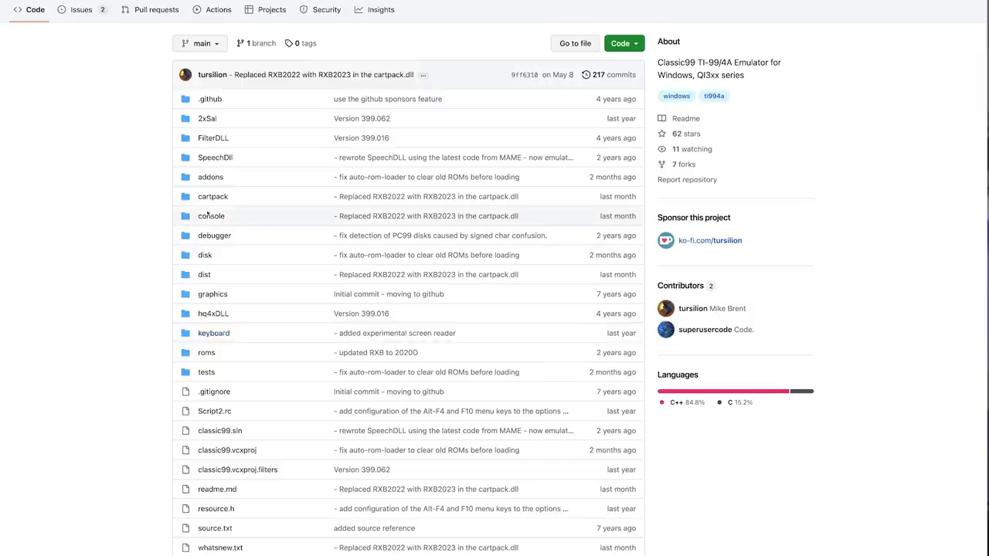
{"action": "left_click", "coordinate": [131, 207]}
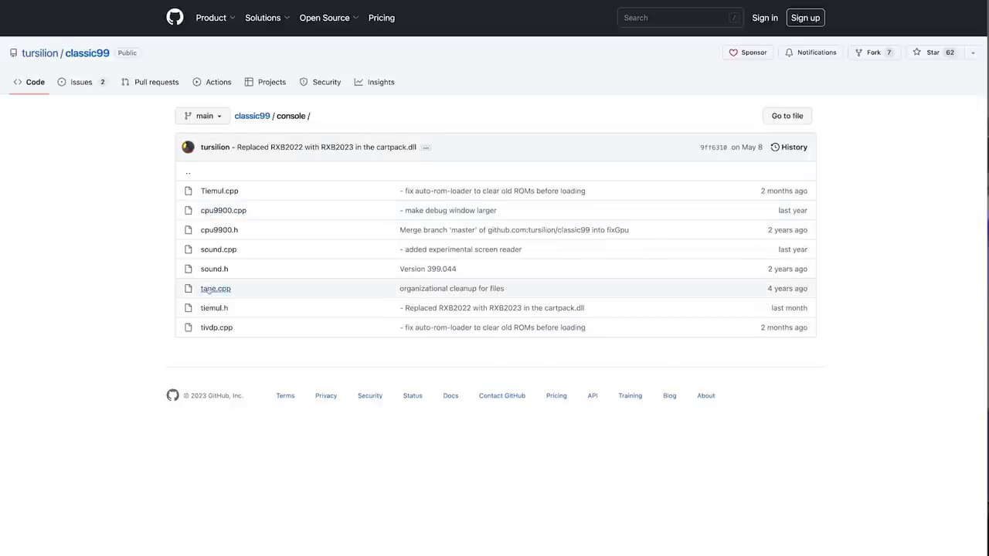
Step: Open tape.cpp and highlight its 'quick and dirty' tape support comment
{"action": "left_click", "coordinate": [216, 289]}
{"action": "scroll", "coordinate": [517, 315], "scroll_direction": "down", "scroll_amount": 5}
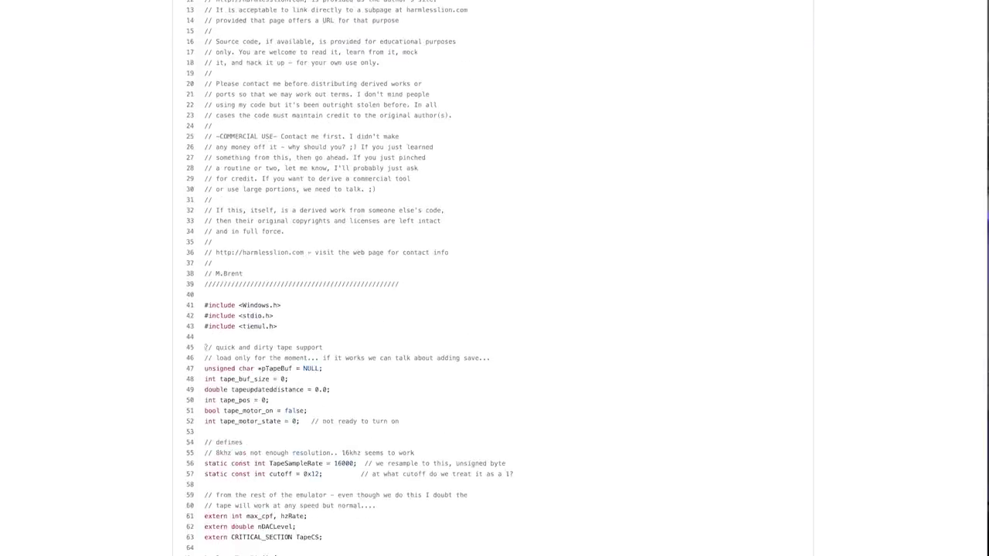
{"action": "left_click_drag", "start_coordinate": [206, 347], "coordinate": [464, 361]}
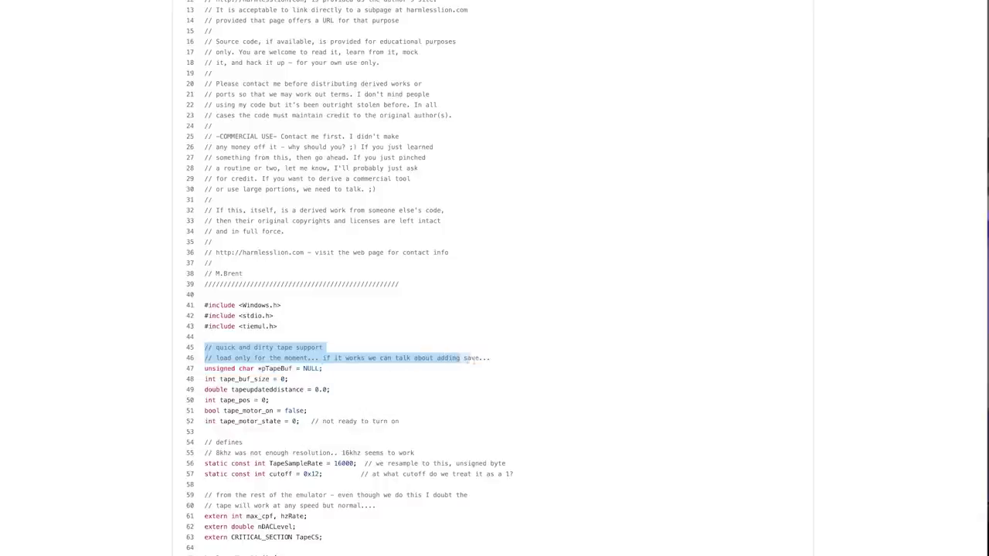
{"action": "left_click", "coordinate": [514, 375]}
Step: Scroll down to the LoadTape() WAV loading and resampling code
{"action": "scroll", "coordinate": [521, 390], "scroll_direction": "down", "scroll_amount": 5}
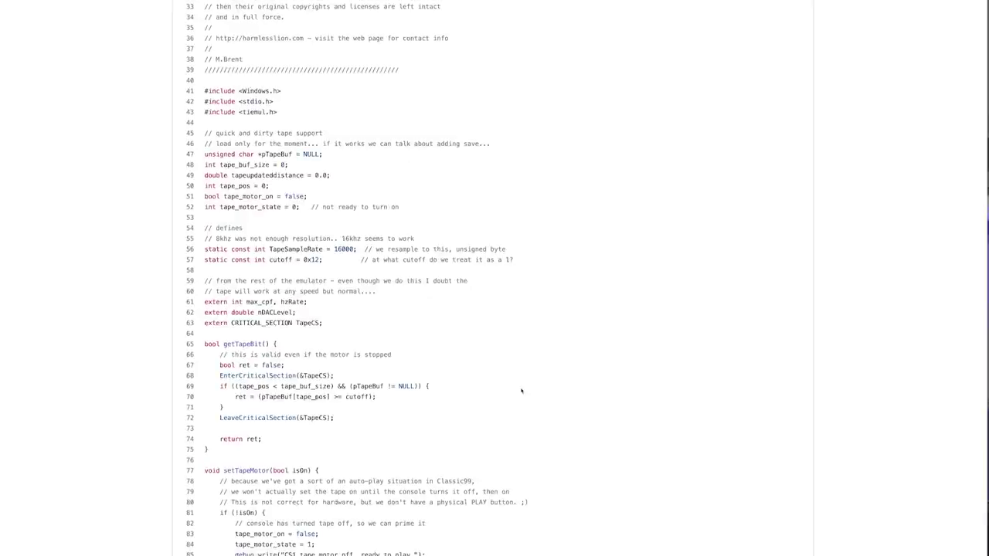
{"action": "scroll", "coordinate": [522, 390], "scroll_direction": "down", "scroll_amount": 13}
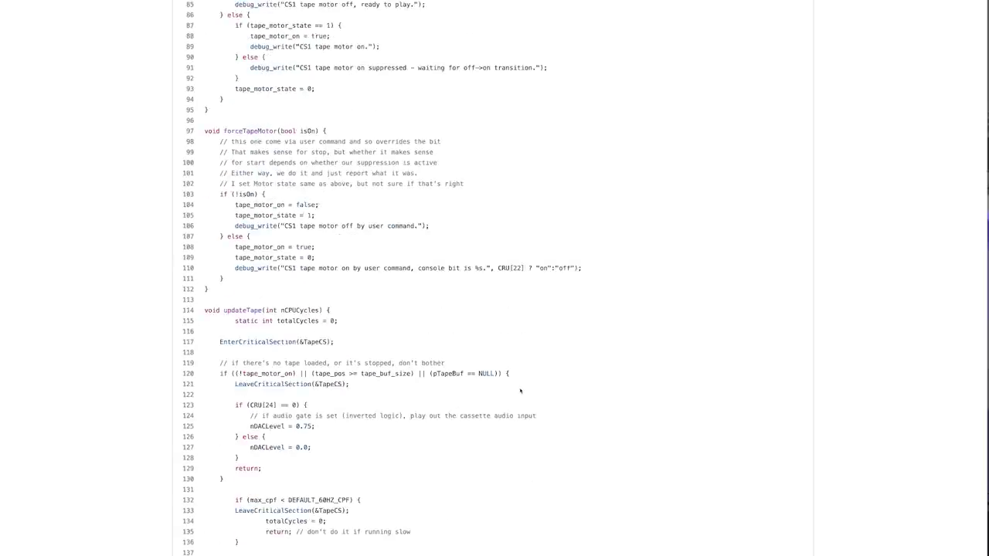
{"action": "scroll", "coordinate": [521, 392], "scroll_direction": "down", "scroll_amount": 15}
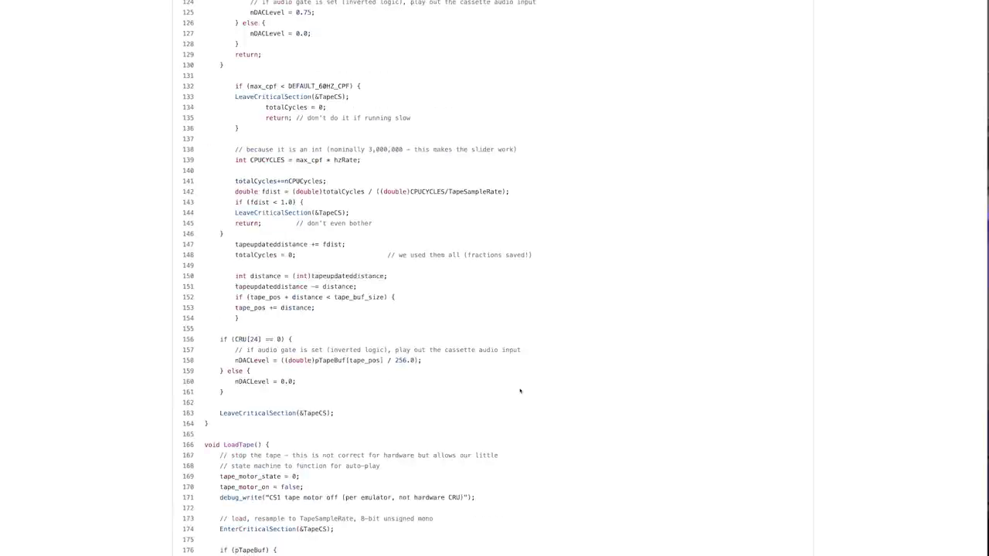
{"action": "scroll", "coordinate": [520, 391], "scroll_direction": "down", "scroll_amount": 7}
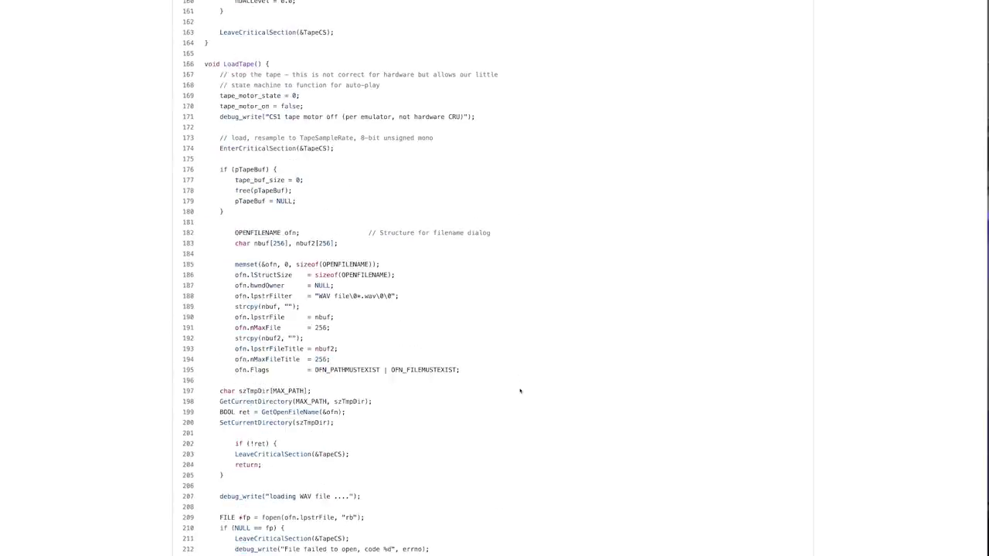
{"action": "scroll", "coordinate": [520, 391], "scroll_direction": "down", "scroll_amount": 4}
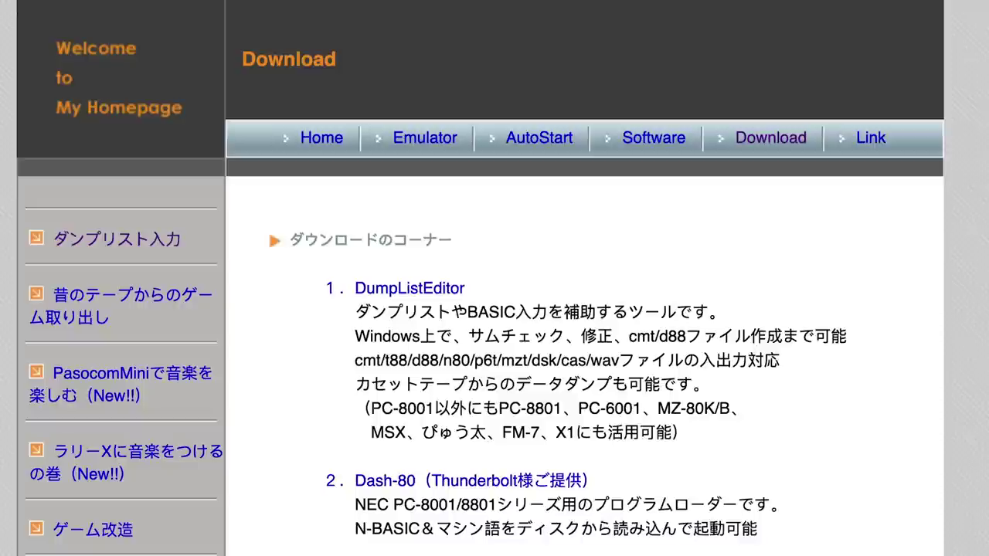
Step: Bring up and dismiss the context menu on the Japanese download page
{"action": "right_click", "coordinate": [672, 265]}
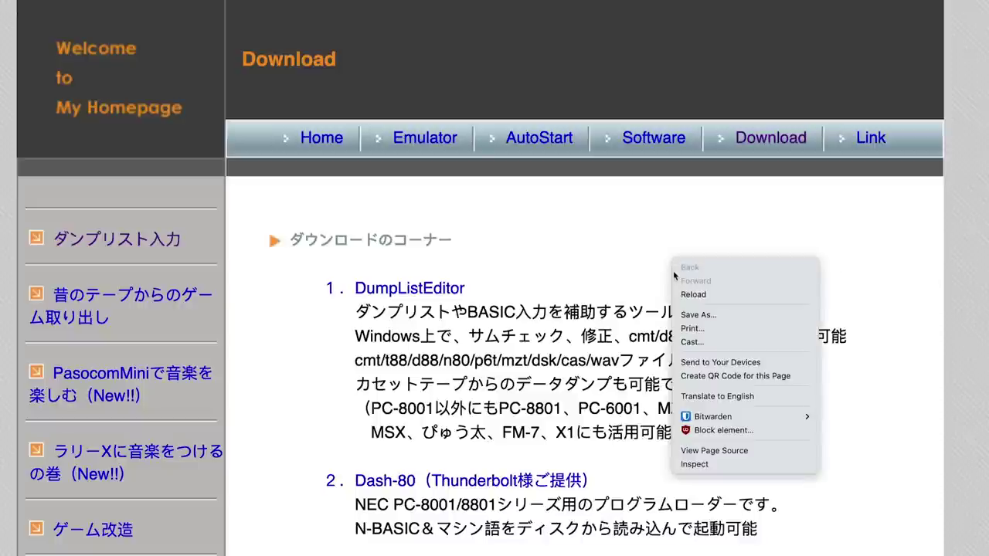
{"action": "left_click", "coordinate": [967, 389]}
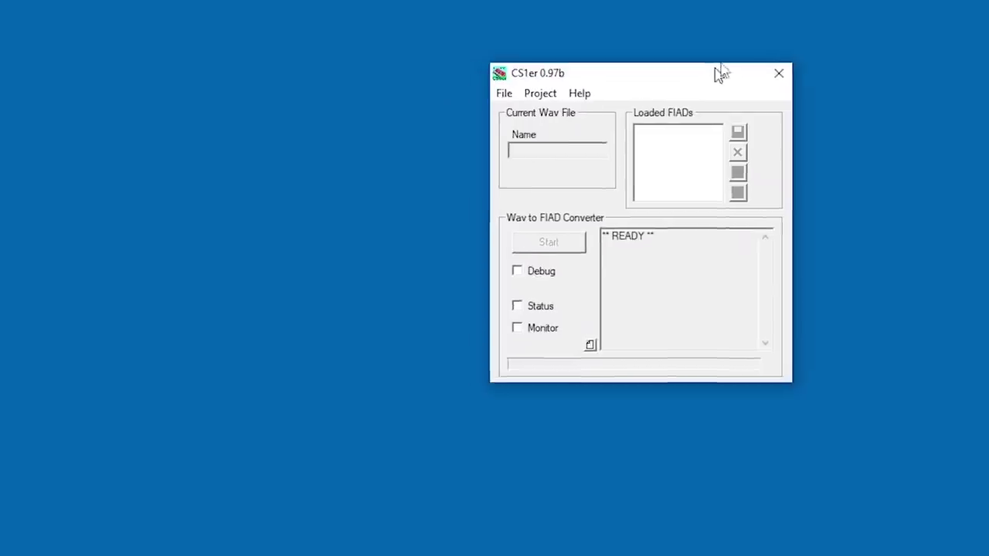
Step: Move the CS1er window aside and start converting John1Clean8bit.wav
{"action": "left_click_drag", "start_coordinate": [719, 73], "coordinate": [739, 59]}
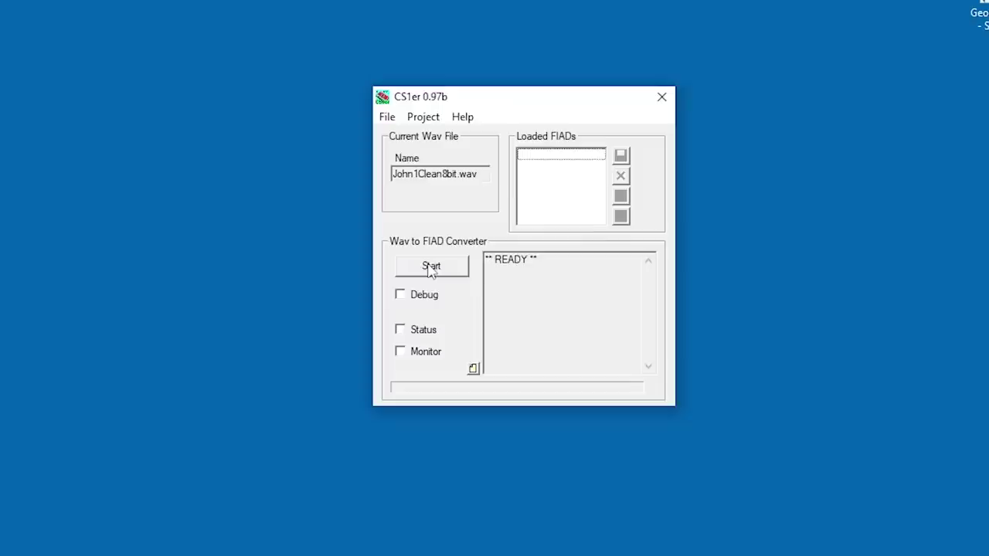
{"action": "left_click", "coordinate": [432, 266]}
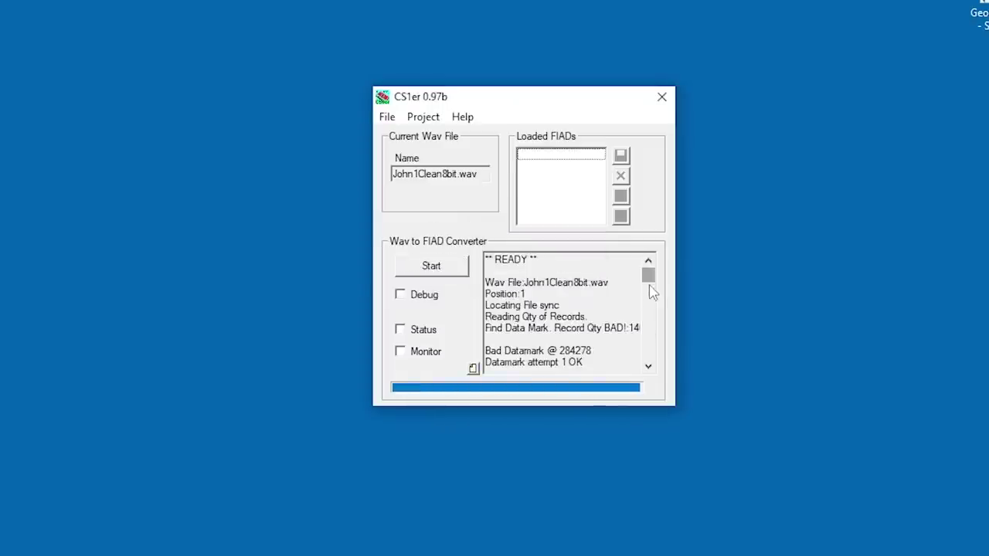
Step: Enable Monitor, restart then stop the conversion, and load John1Amp8bit3.wav for decoding
{"action": "left_click_drag", "start_coordinate": [651, 277], "coordinate": [656, 358]}
{"action": "left_click", "coordinate": [400, 351]}
{"action": "left_click", "coordinate": [431, 266]}
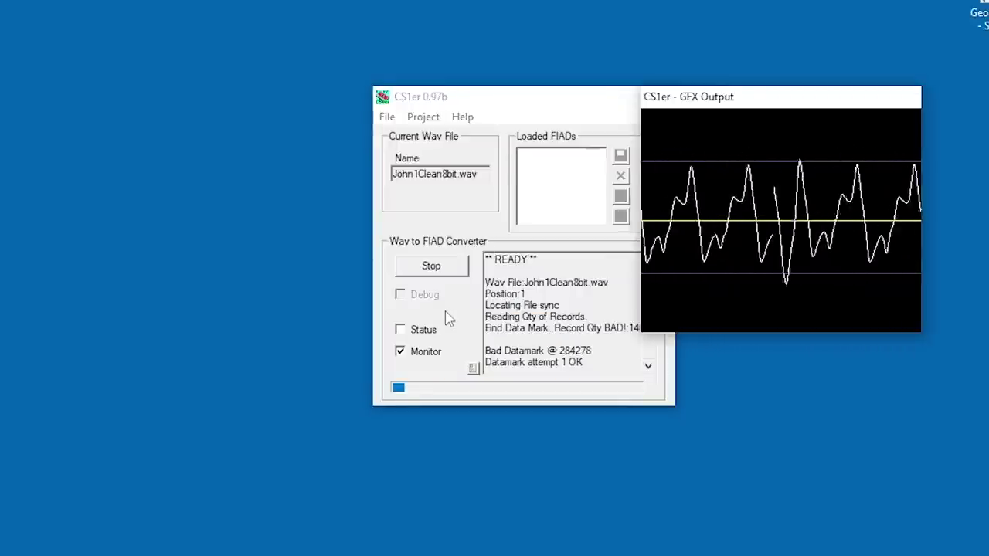
{"action": "left_click", "coordinate": [447, 266]}
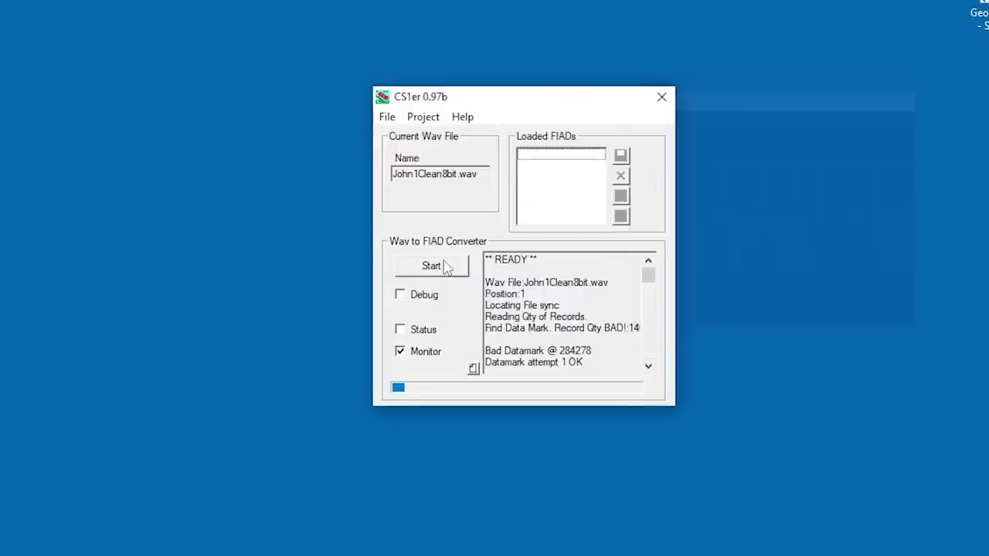
{"action": "left_click", "coordinate": [387, 117]}
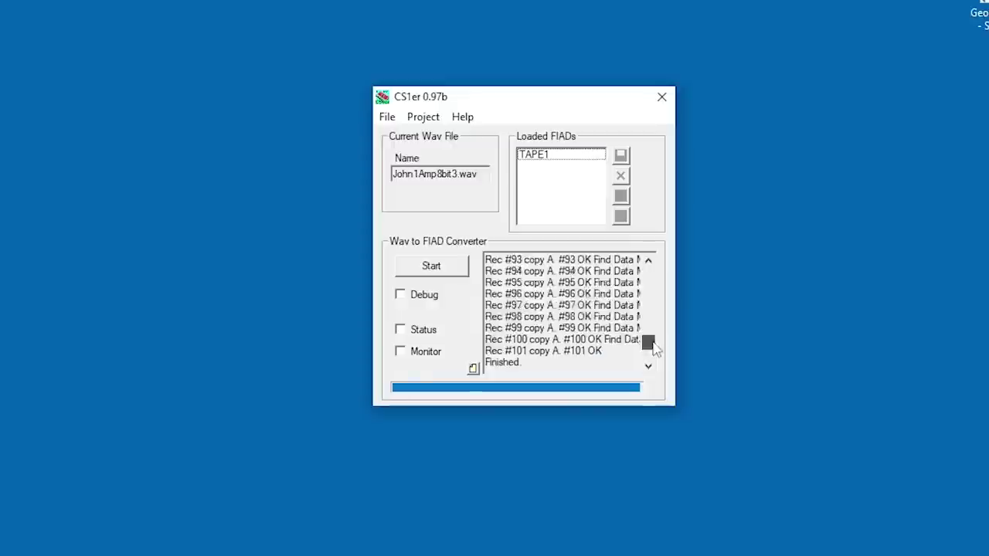
{"action": "left_click_drag", "start_coordinate": [600, 307], "coordinate": [654, 307]}
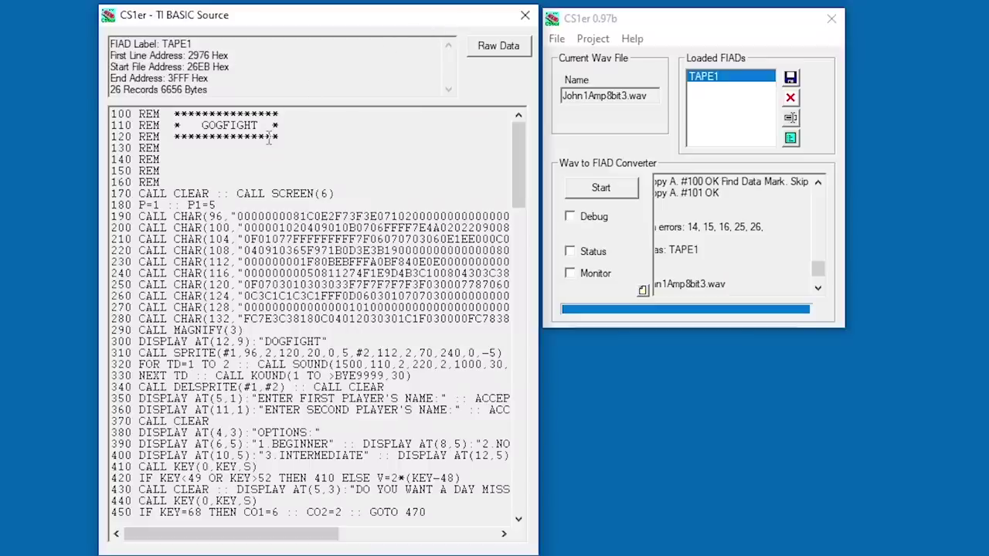
Step: Scroll the TAPE1 listing and select the DOGFIGHT title banner lines
{"action": "scroll", "coordinate": [269, 138], "scroll_direction": "down", "scroll_amount": 10}
{"action": "scroll", "coordinate": [269, 138], "scroll_direction": "right", "scroll_amount": 3}
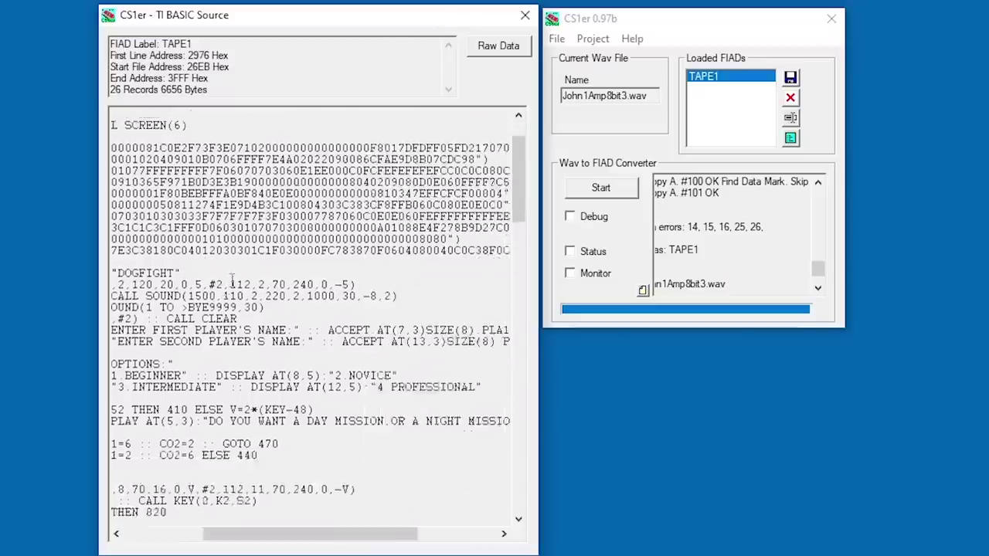
{"action": "scroll", "coordinate": [232, 280], "scroll_direction": "down", "scroll_amount": 10}
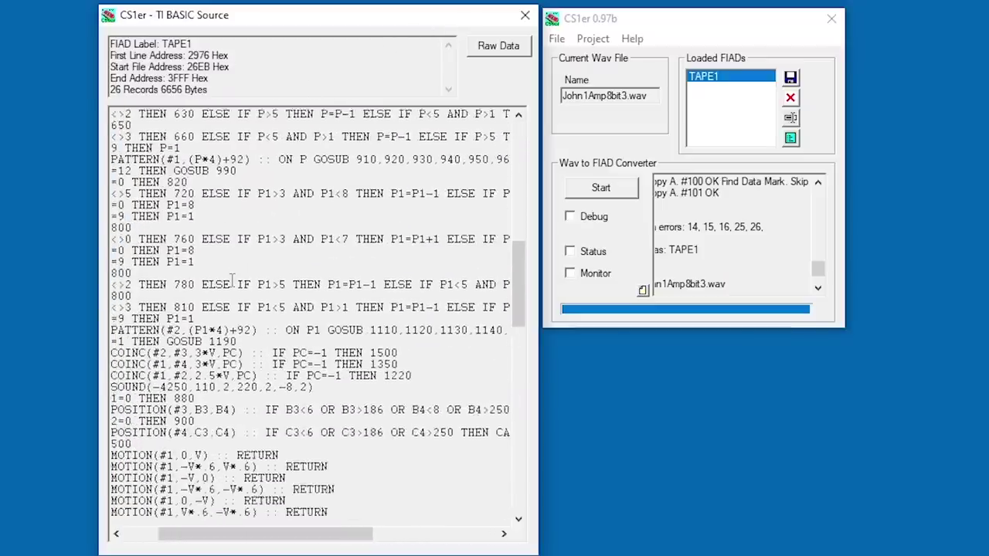
{"action": "scroll", "coordinate": [234, 283], "scroll_direction": "up", "scroll_amount": 20}
{"action": "scroll", "coordinate": [234, 283], "scroll_direction": "left", "scroll_amount": 2}
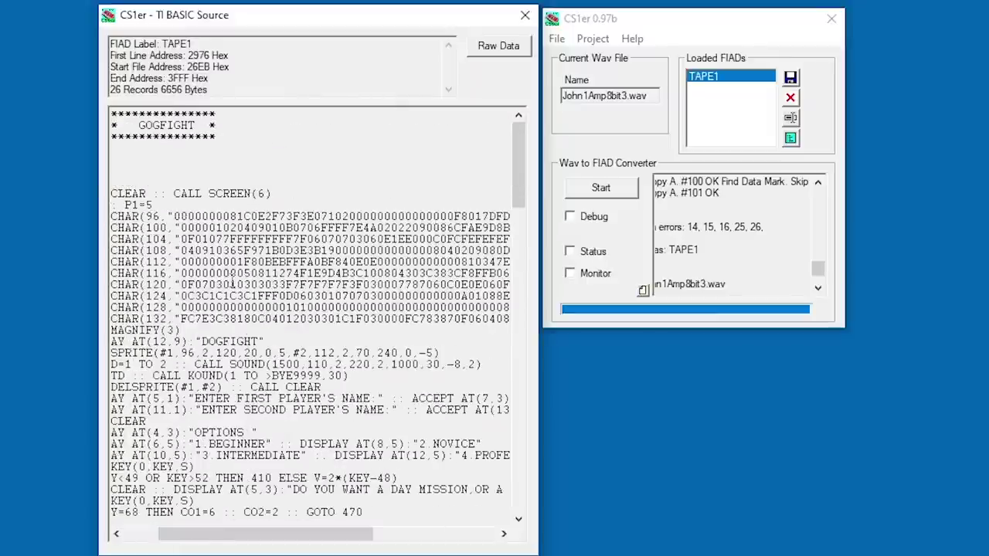
{"action": "scroll", "coordinate": [232, 283], "scroll_direction": "left", "scroll_amount": 2}
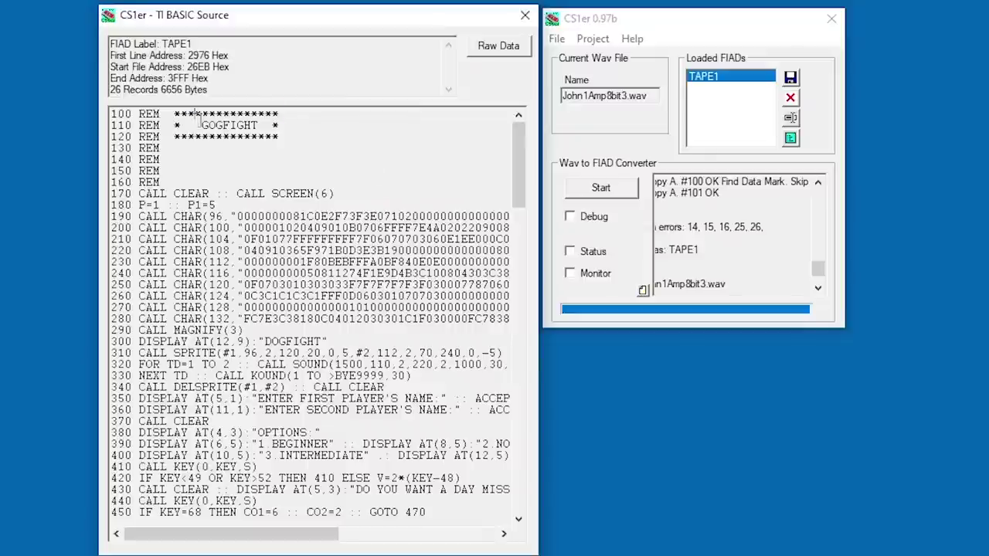
{"action": "left_click_drag", "start_coordinate": [196, 115], "coordinate": [285, 136]}
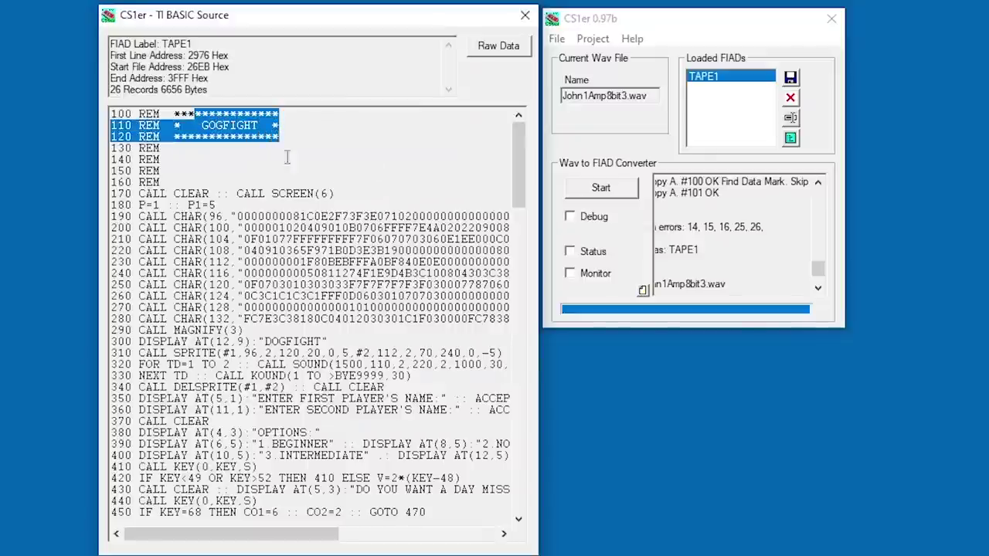
{"action": "left_click", "coordinate": [281, 170]}
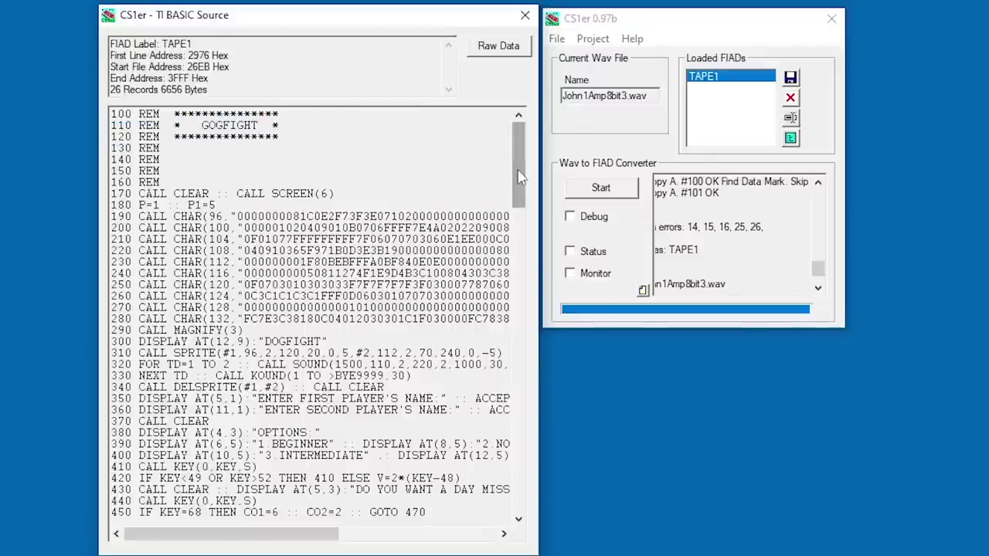
Step: Select the closing message on line 1710 and bring up the Debug record list
{"action": "left_click_drag", "start_coordinate": [520, 177], "coordinate": [520, 481]}
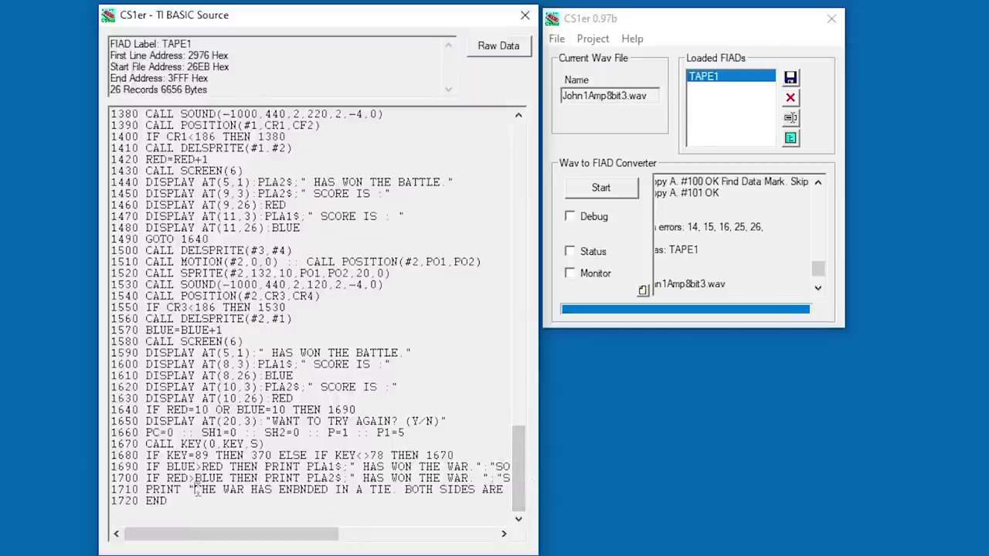
{"action": "left_click_drag", "start_coordinate": [299, 495], "coordinate": [388, 501]}
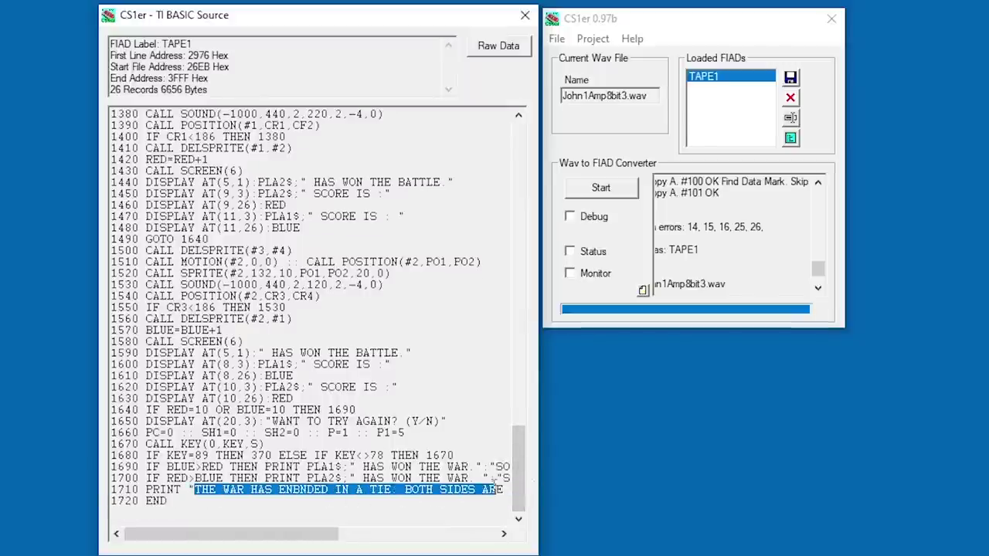
{"action": "left_click_drag", "start_coordinate": [495, 483], "coordinate": [516, 490]}
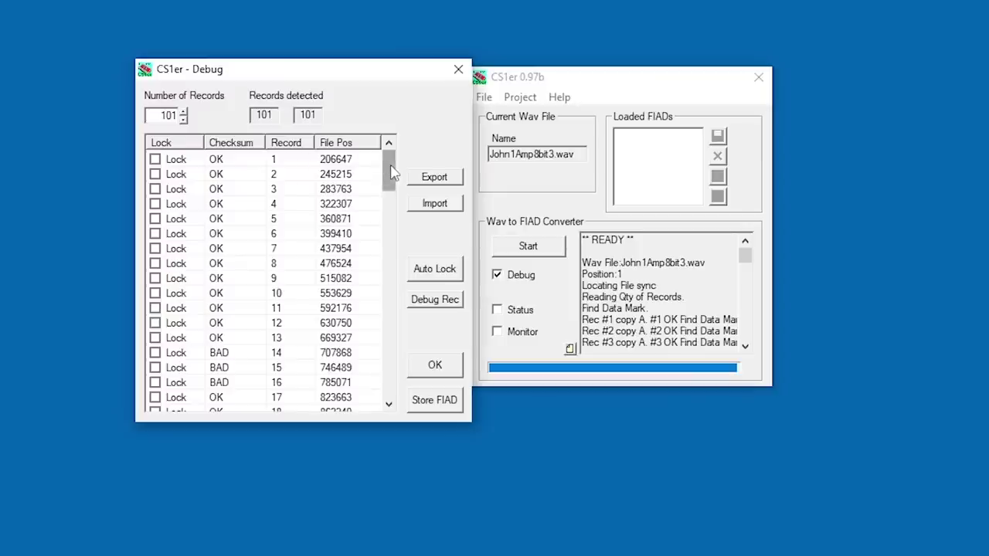
{"action": "left_click_drag", "start_coordinate": [392, 171], "coordinate": [394, 194]}
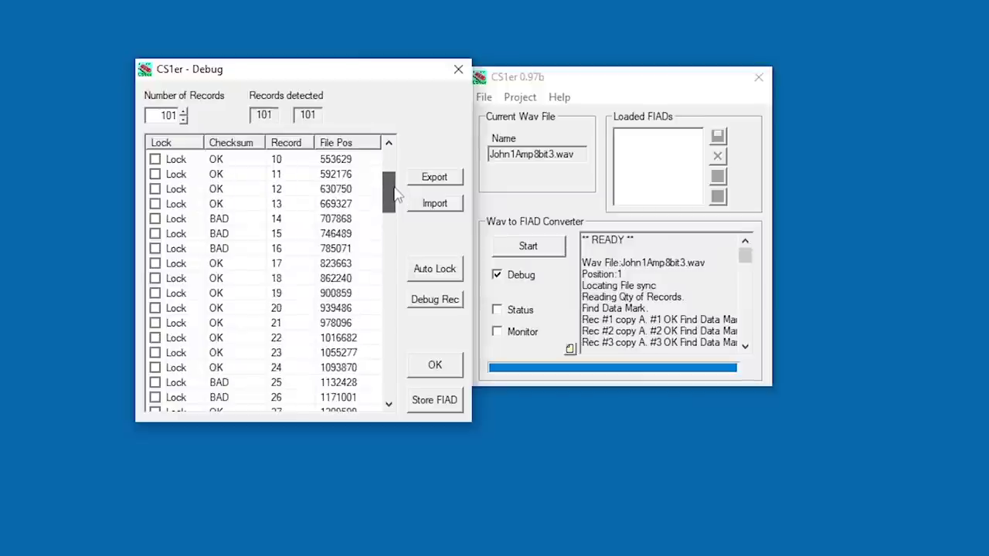
Step: Open bit recognition for BAD record 14 and move its window off the record list
{"action": "left_click", "coordinate": [234, 222]}
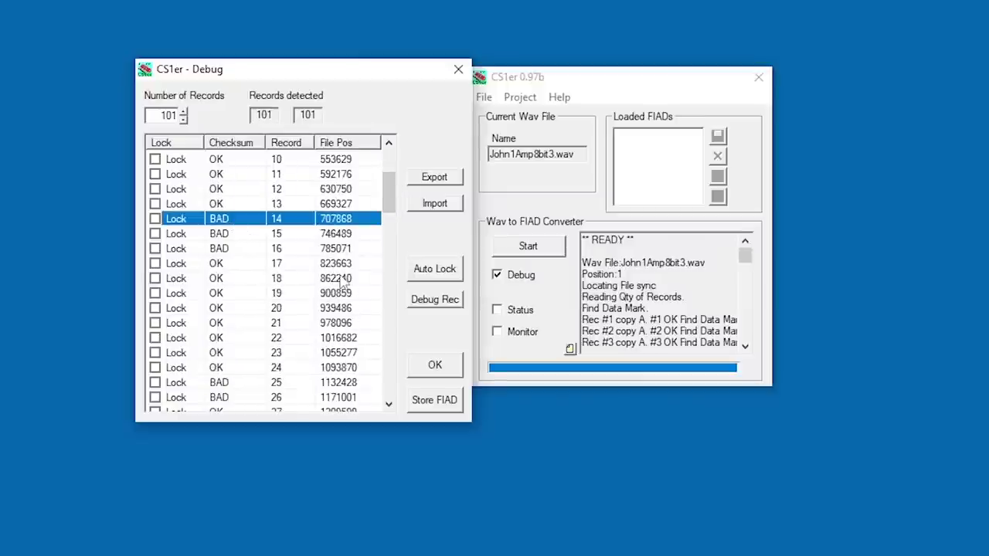
{"action": "left_click", "coordinate": [435, 300]}
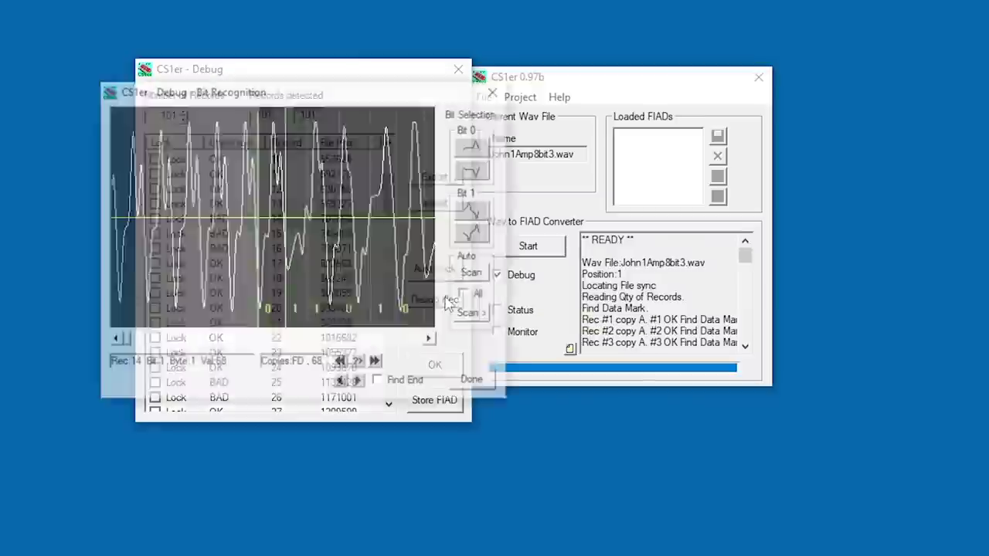
{"action": "left_click_drag", "start_coordinate": [341, 90], "coordinate": [744, 133]}
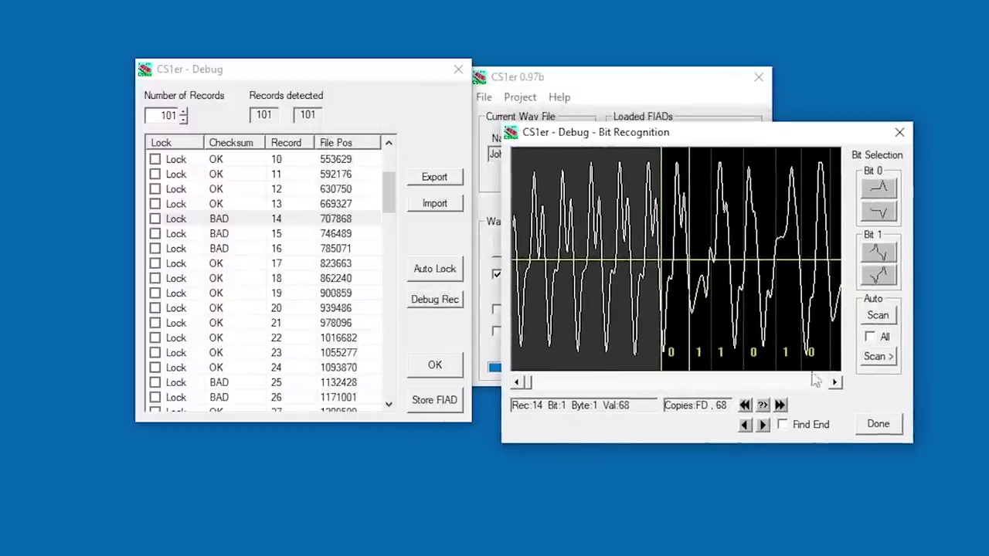
Step: Step through record 14's waveform five bits, then fast-forward eight bytes
{"action": "left_click", "coordinate": [836, 383]}
{"action": "left_click", "coordinate": [835, 383]}
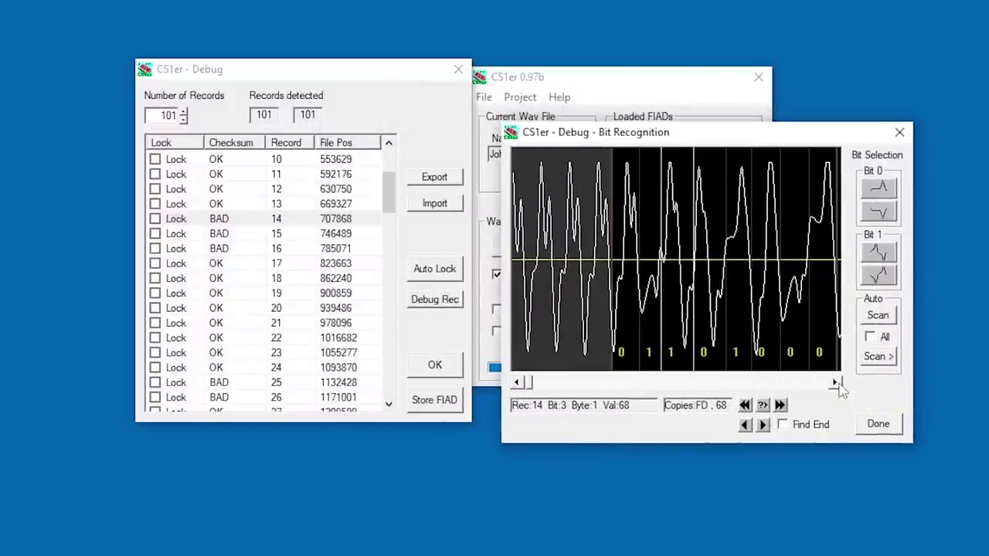
{"action": "left_click", "coordinate": [836, 384]}
{"action": "left_click", "coordinate": [835, 383]}
{"action": "left_click", "coordinate": [835, 383]}
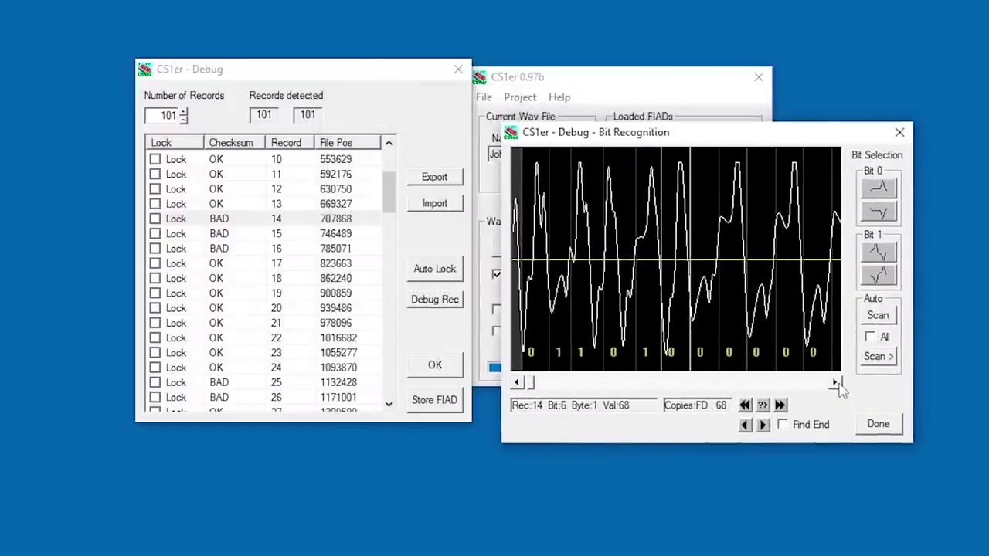
{"action": "left_click", "coordinate": [781, 409]}
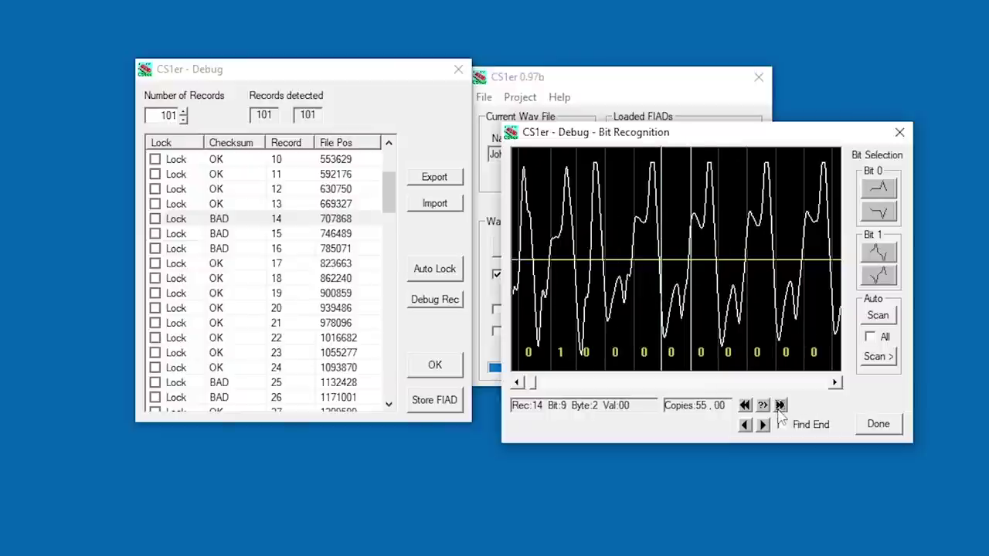
{"action": "left_click", "coordinate": [781, 407]}
{"action": "left_click", "coordinate": [781, 407]}
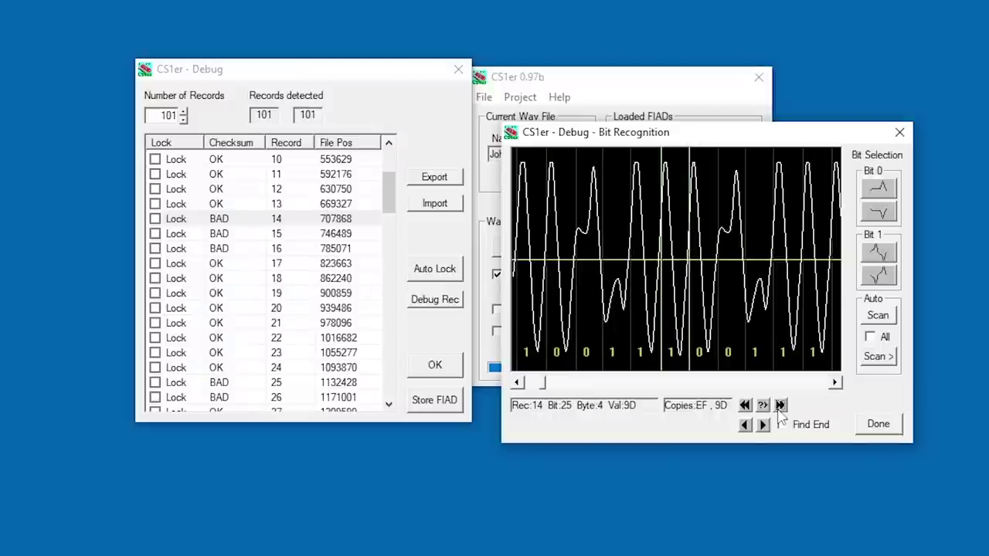
{"action": "left_click", "coordinate": [780, 407]}
{"action": "left_click", "coordinate": [780, 407]}
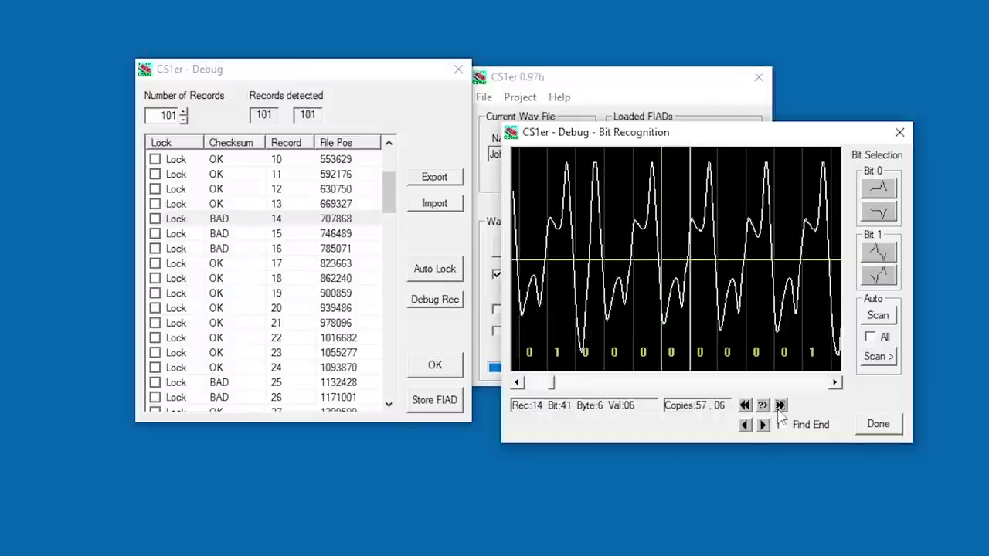
{"action": "left_click", "coordinate": [780, 407]}
{"action": "left_click", "coordinate": [780, 407]}
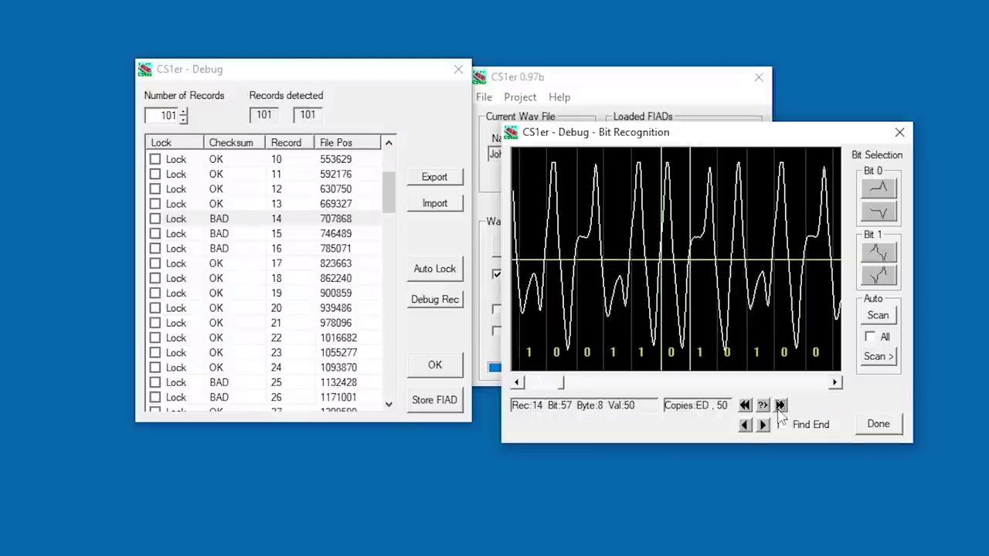
{"action": "left_click", "coordinate": [780, 407]}
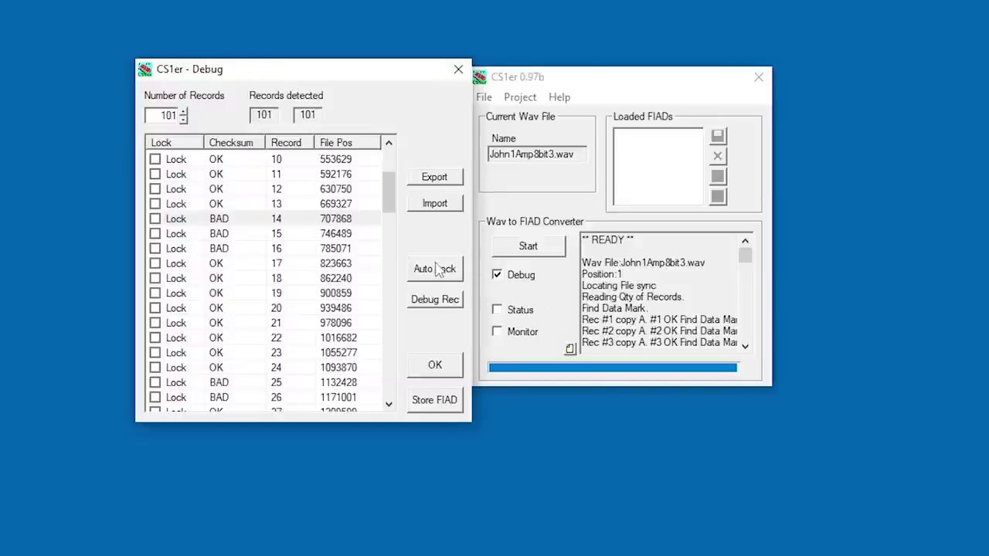
Step: Accept the Debug records and keep Tuning at Wave Midpoint detection and Sine recognition
{"action": "left_click", "coordinate": [433, 368]}
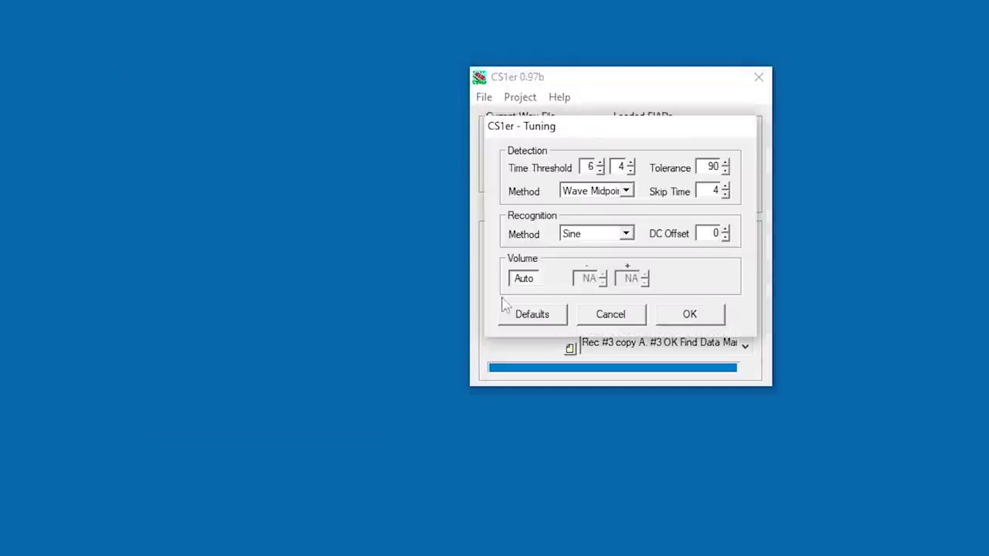
{"action": "left_click", "coordinate": [626, 191]}
{"action": "left_click", "coordinate": [630, 193]}
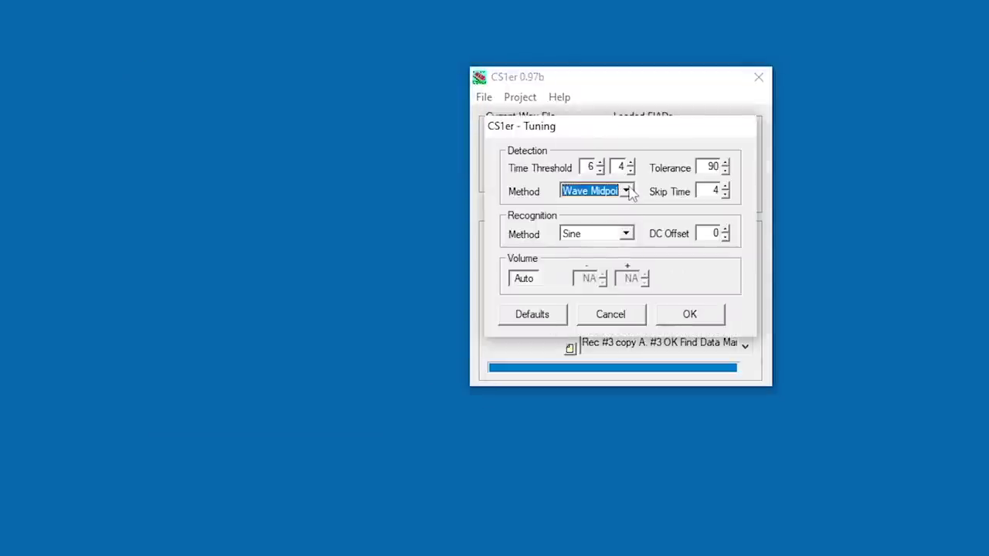
{"action": "left_click", "coordinate": [631, 238]}
{"action": "left_click", "coordinate": [630, 238]}
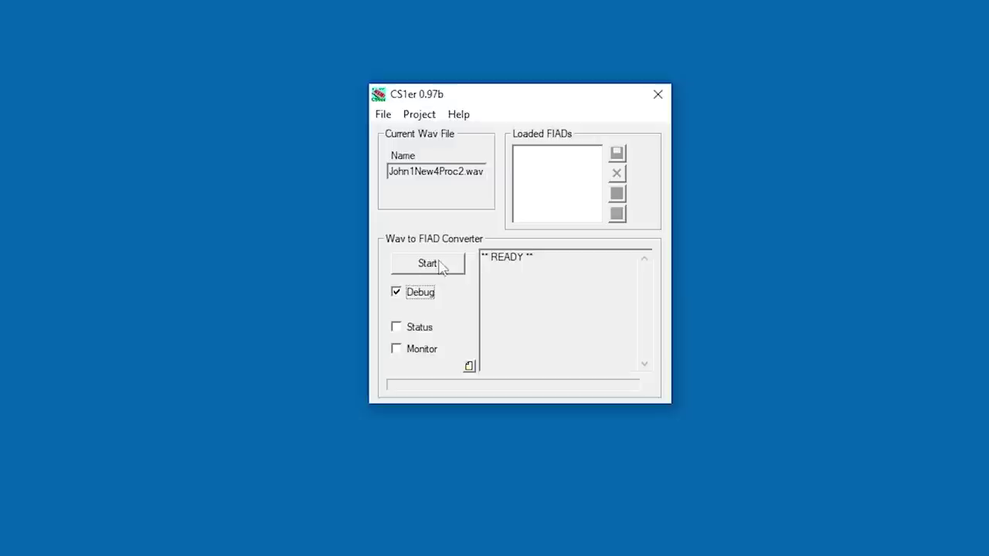
Step: Convert the new WAV, accept the reviewed records, then scroll the locked records list
{"action": "left_click", "coordinate": [433, 263]}
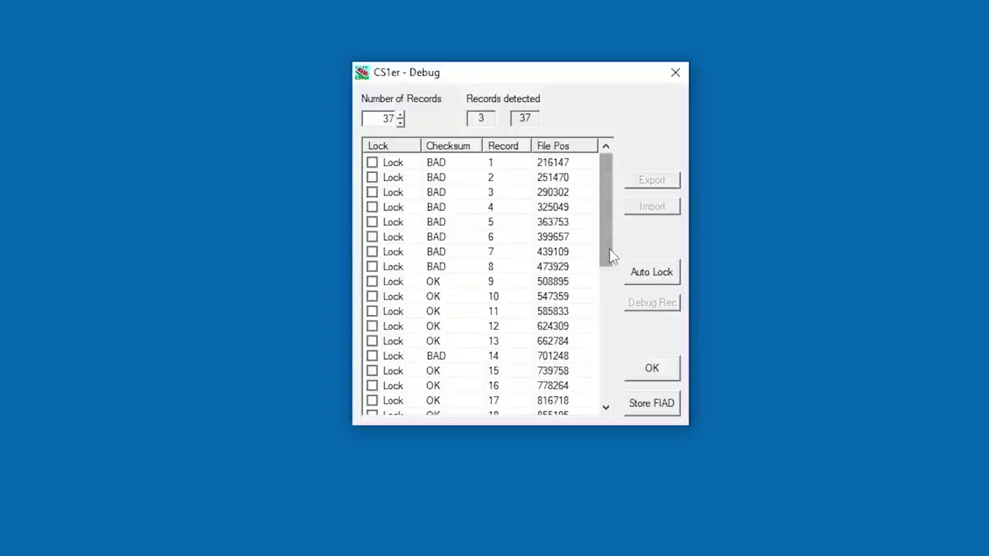
{"action": "left_click_drag", "start_coordinate": [611, 258], "coordinate": [626, 329]}
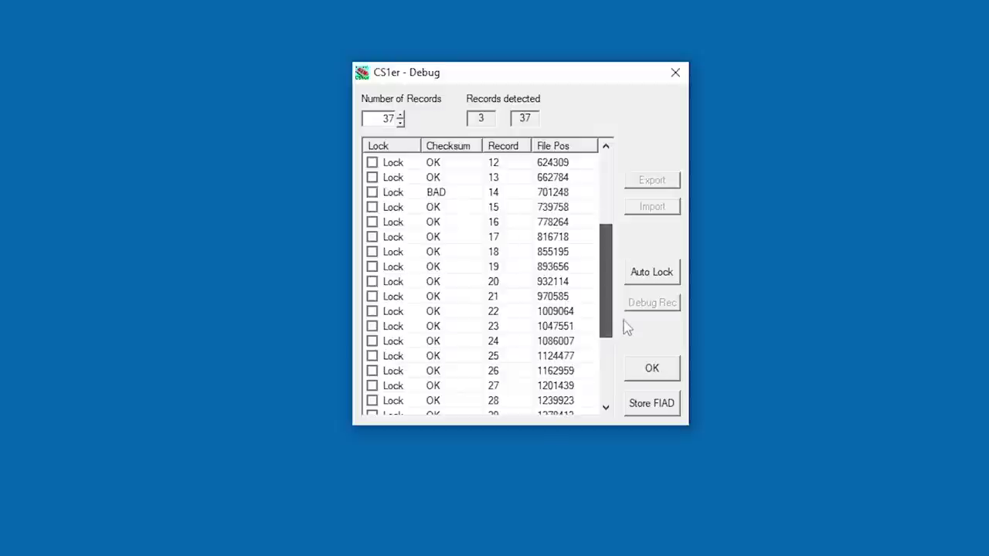
{"action": "left_click", "coordinate": [651, 368]}
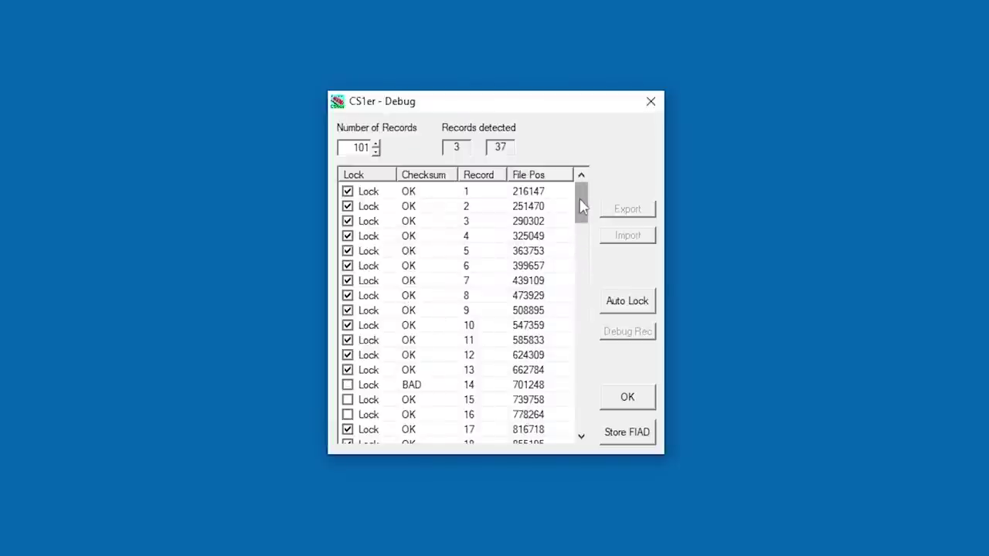
{"action": "left_click_drag", "start_coordinate": [582, 205], "coordinate": [584, 247]}
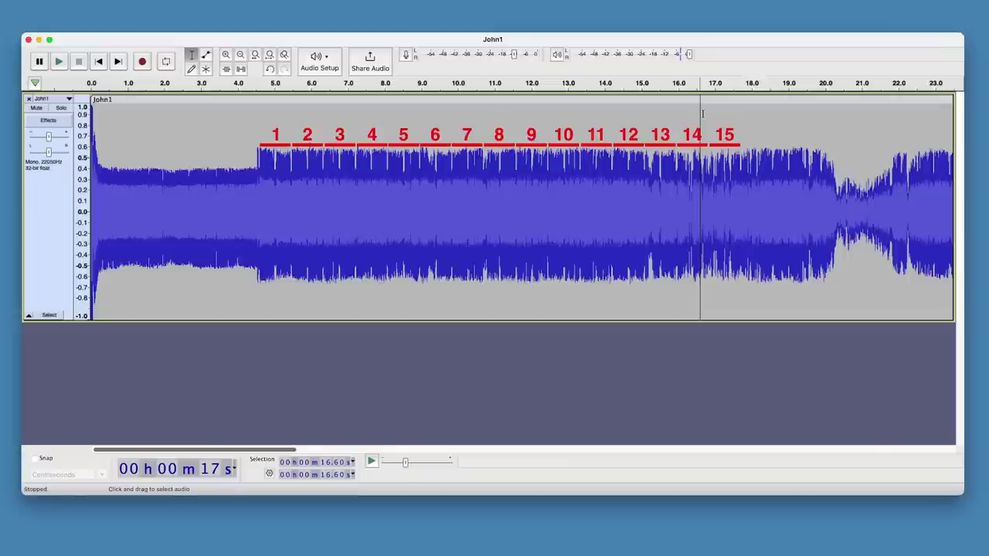
Step: Zoom the Audacity waveform in three times around record 14 near 16.67 s
{"action": "left_click", "coordinate": [703, 114]}
{"action": "left_click", "coordinate": [228, 55]}
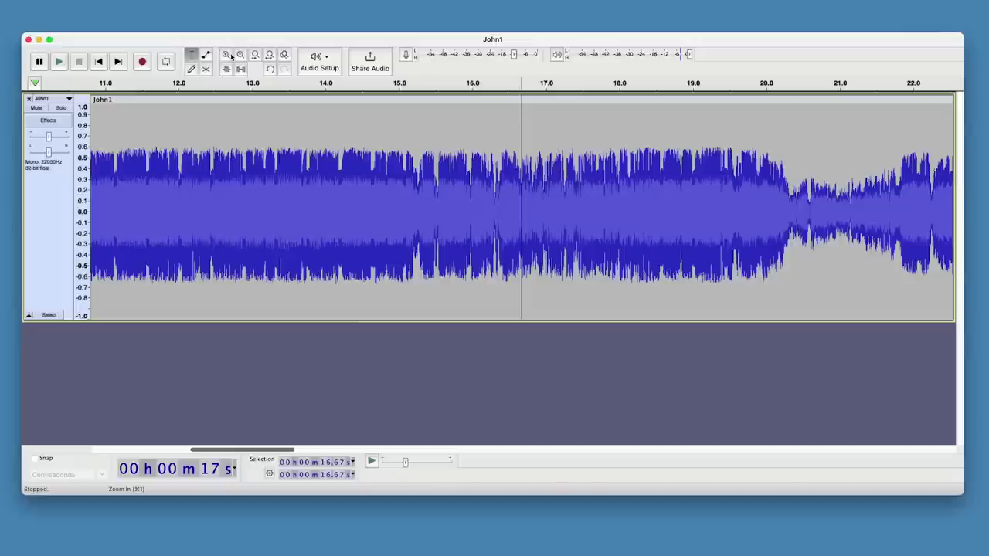
{"action": "left_click", "coordinate": [228, 55]}
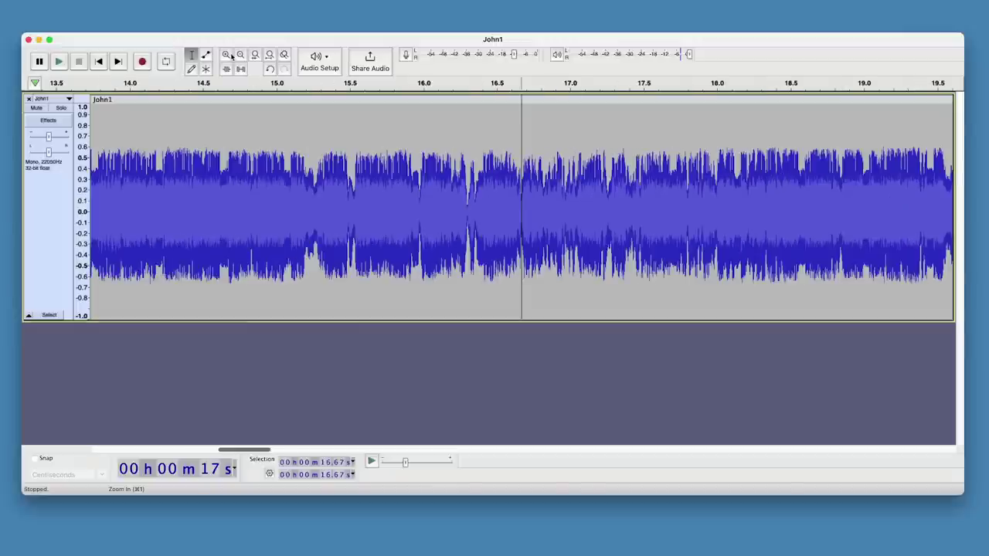
{"action": "left_click", "coordinate": [227, 55]}
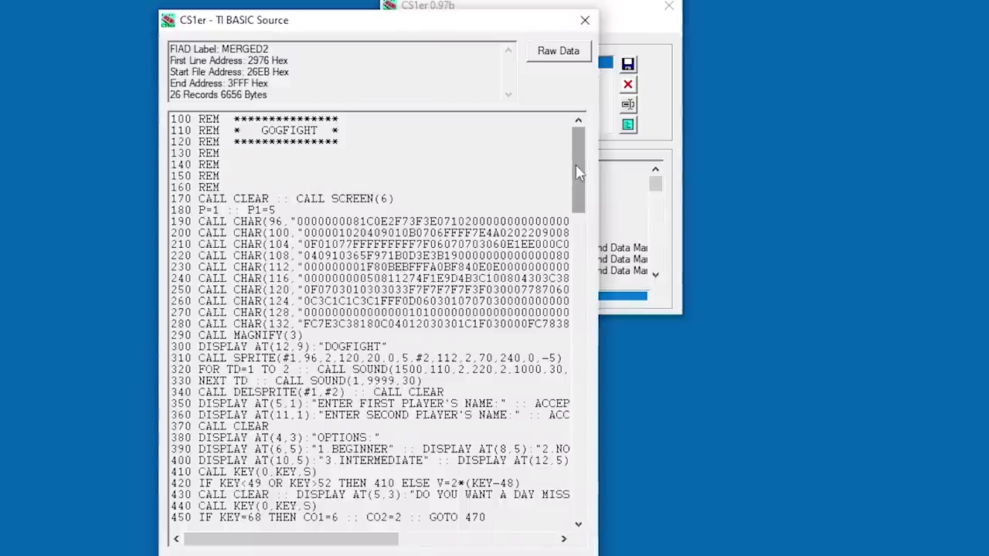
Step: Scroll the MERGED2 BASIC listing down to its final line, 1720 END
{"action": "left_click_drag", "start_coordinate": [578, 171], "coordinate": [576, 483]}
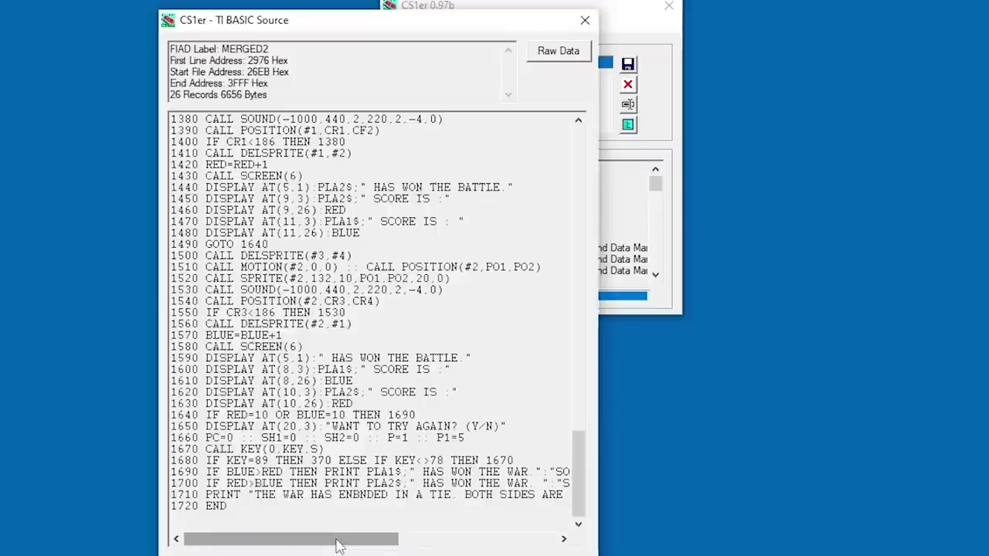
{"action": "mouse_move", "coordinate": [337, 541]}
{"action": "left_mouse_down"}
{"action": "mouse_move", "coordinate": [444, 541]}
{"action": "mouse_move", "coordinate": [337, 541]}
{"action": "left_mouse_up"}
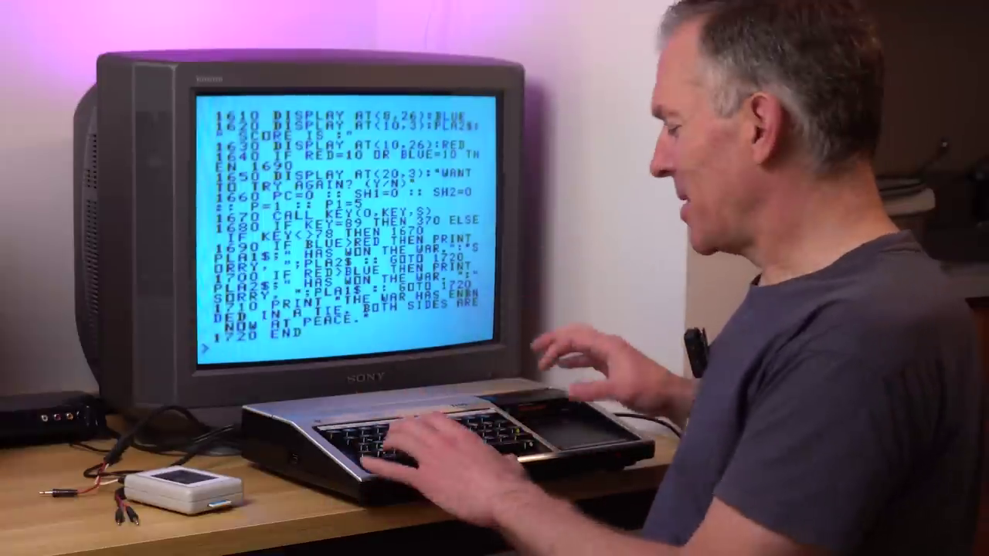
Step: Run DOGFIGHT, choose the N mission, and decline another round at TRY AGAIN
{"action": "key", "text": "Return"}
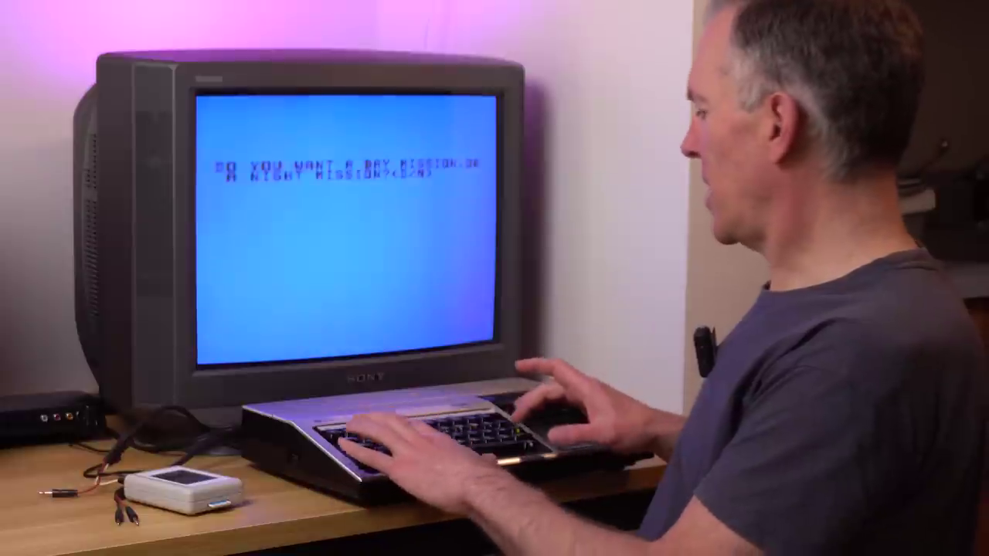
{"action": "key", "text": "n"}
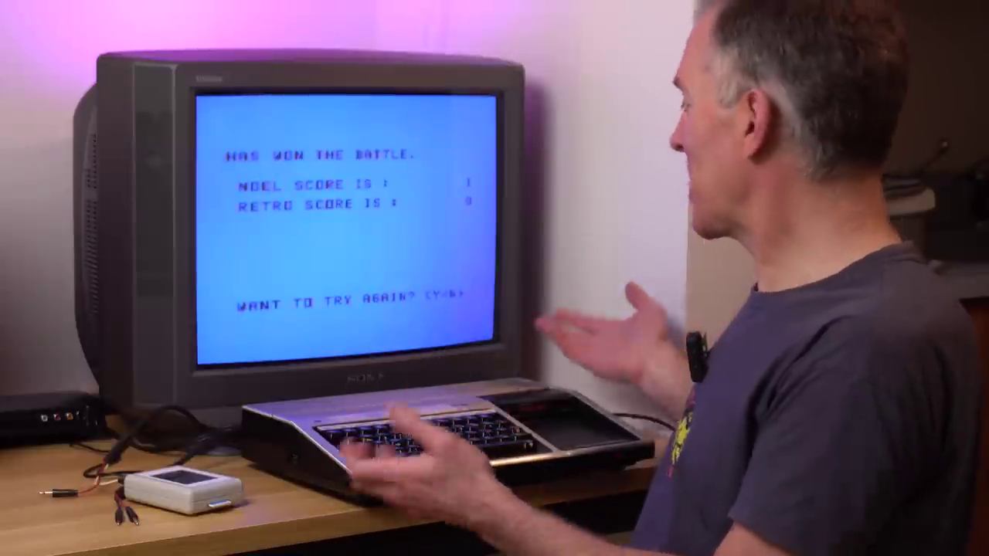
{"action": "key", "text": "n"}
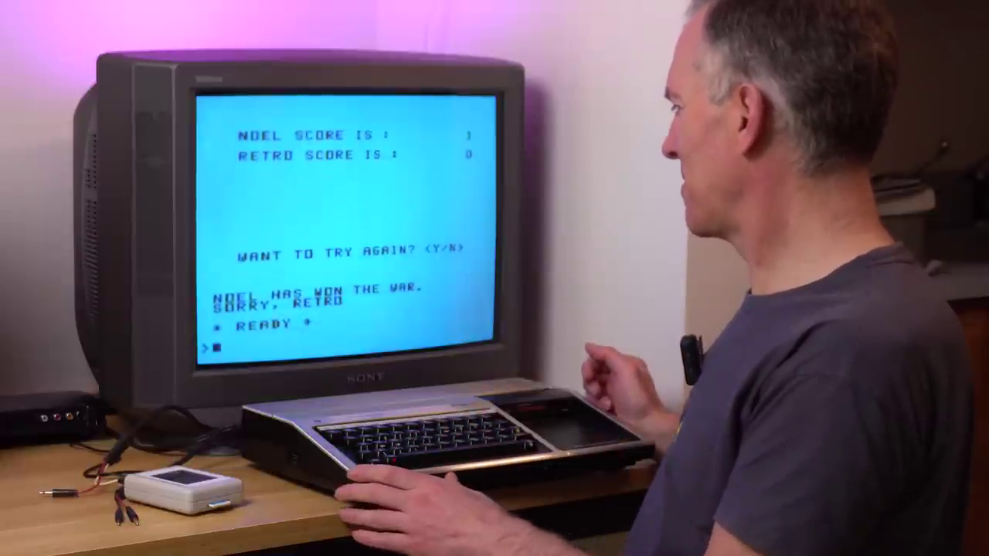